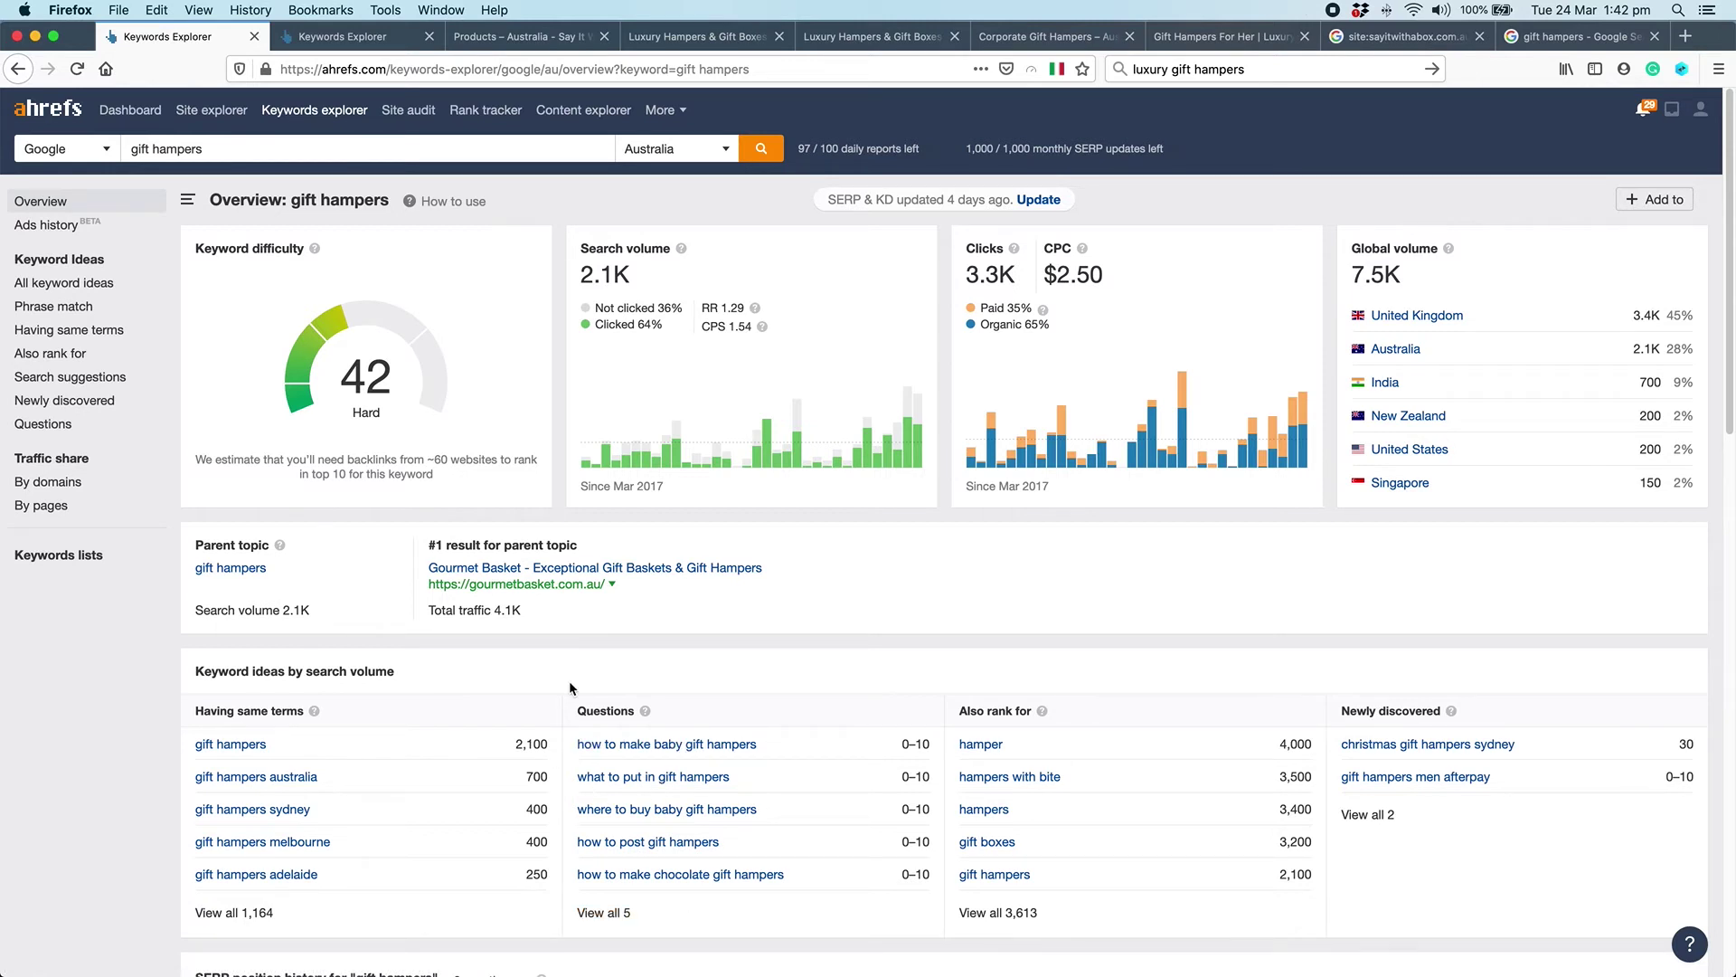
Step: Review the Questions report and the complete list of keyword ideas for "gift hampers"
{"action": "left_click", "coordinate": [604, 915]}
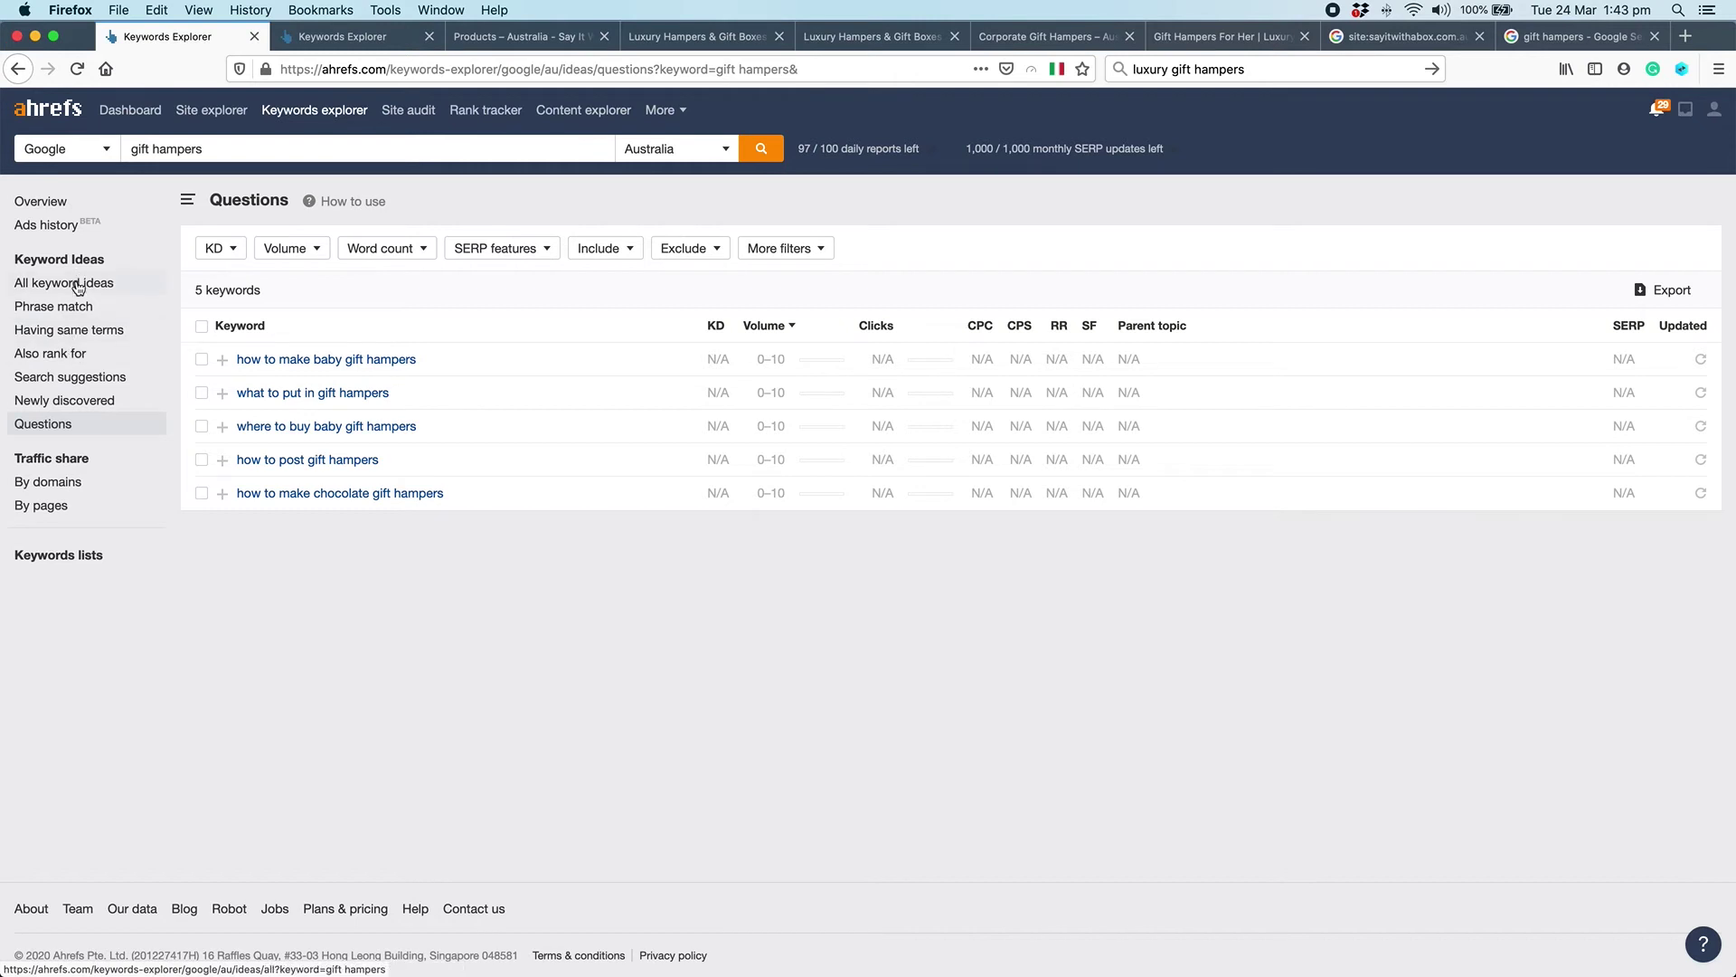
{"action": "left_click", "coordinate": [79, 285]}
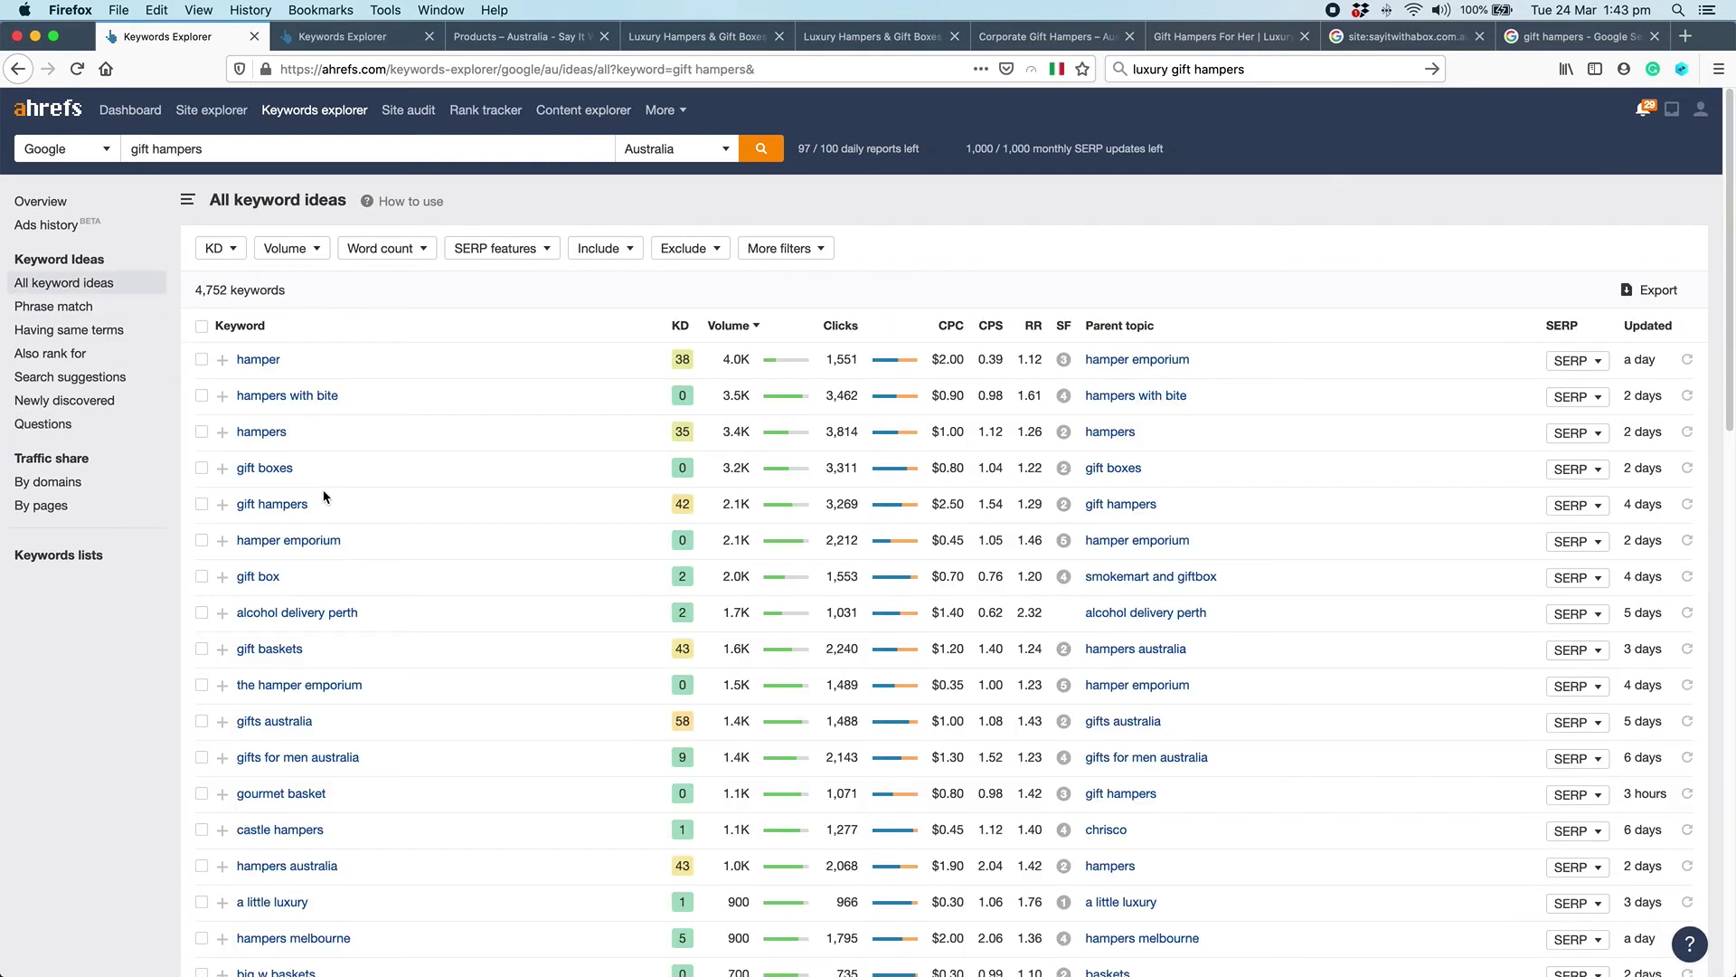
Step: Examine the phrase match keywords for "gift hampers", comparing their difficulty and search volume
{"action": "left_click", "coordinate": [77, 312]}
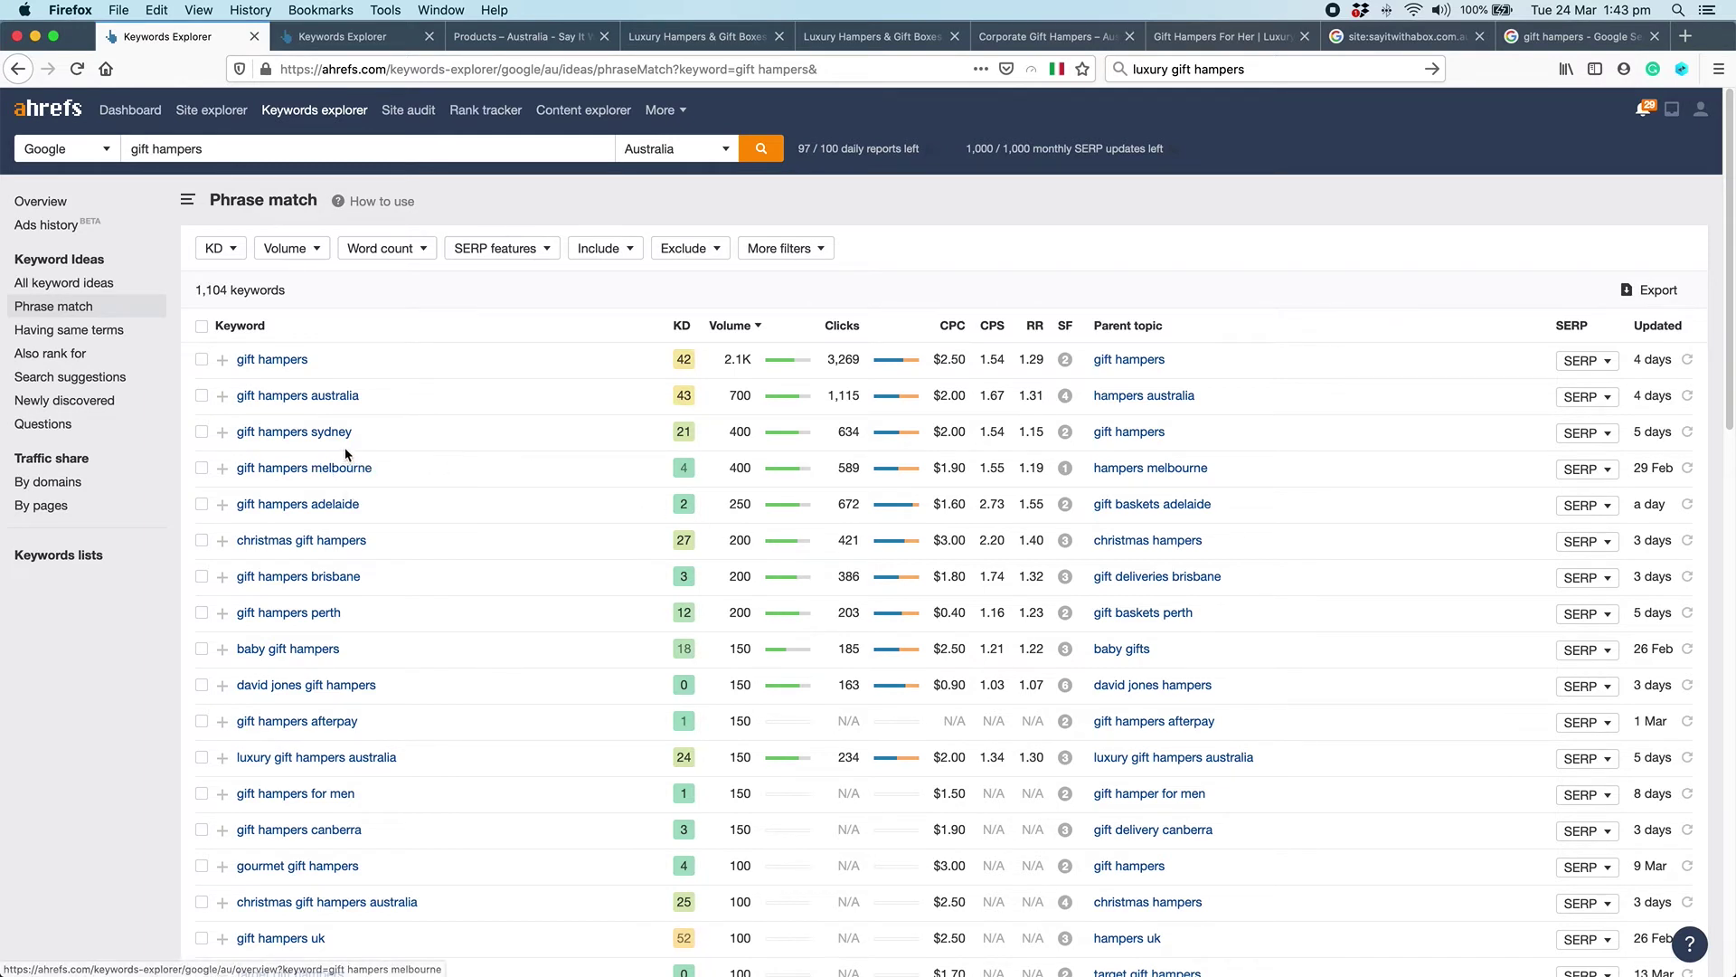
{"action": "scroll", "coordinate": [459, 532], "scroll_direction": "down", "scroll_amount": 2}
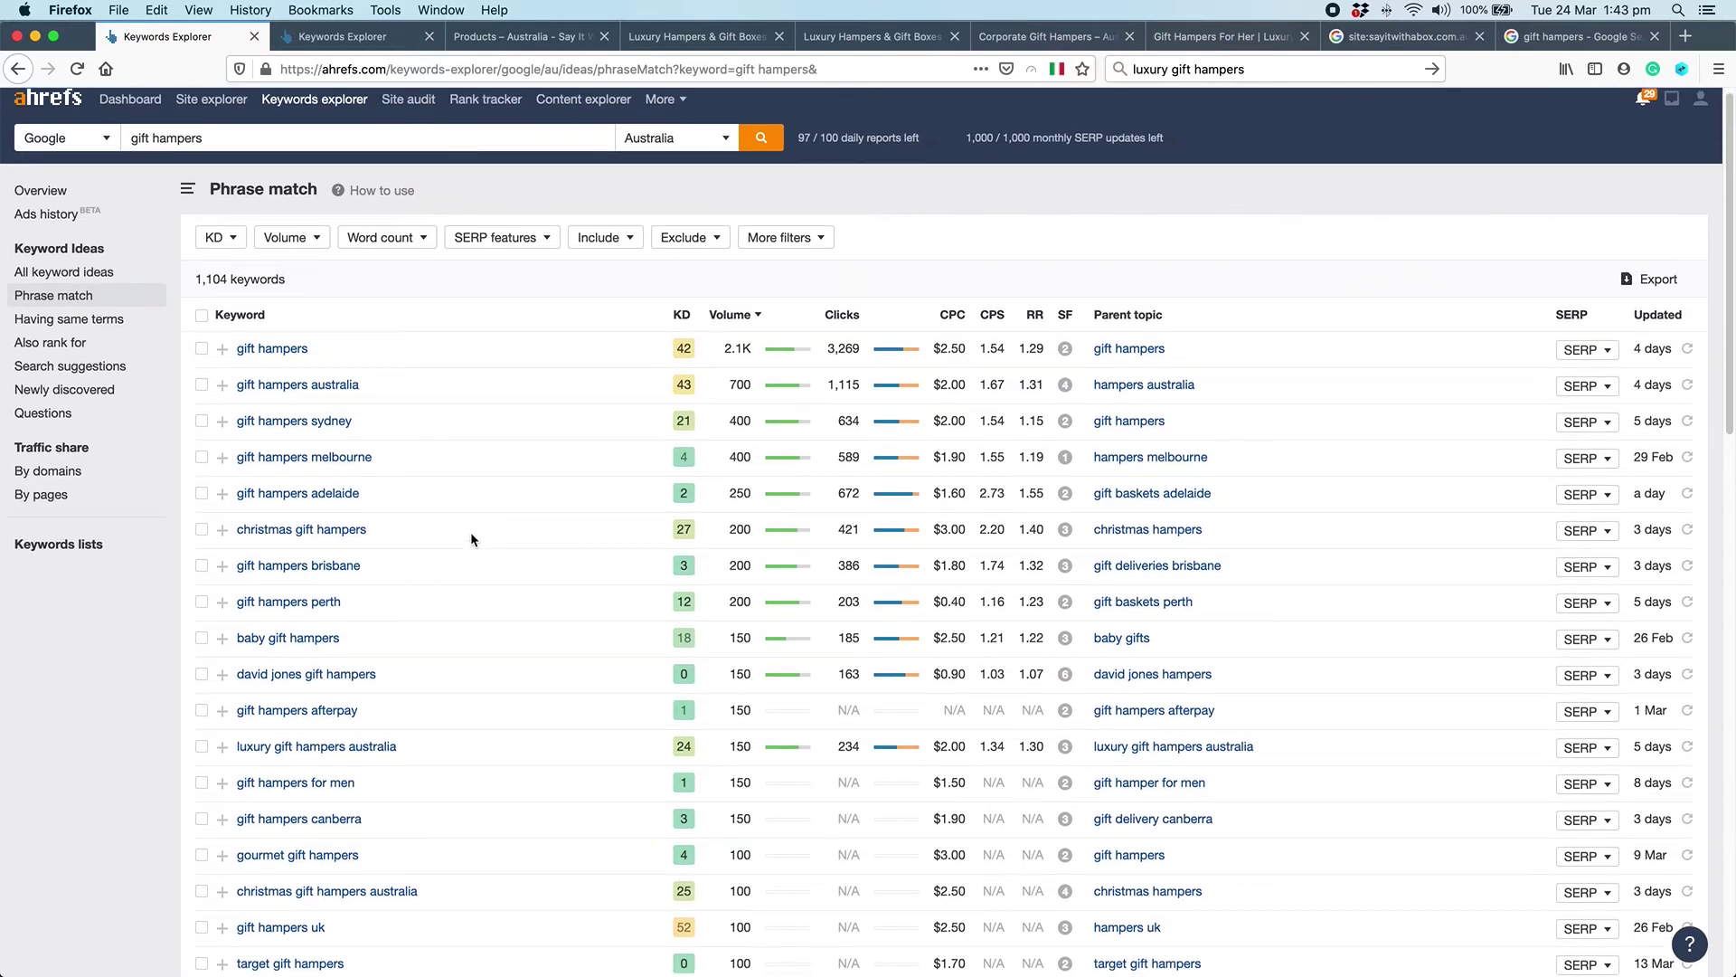
{"action": "scroll", "coordinate": [380, 528], "scroll_direction": "down", "scroll_amount": 3}
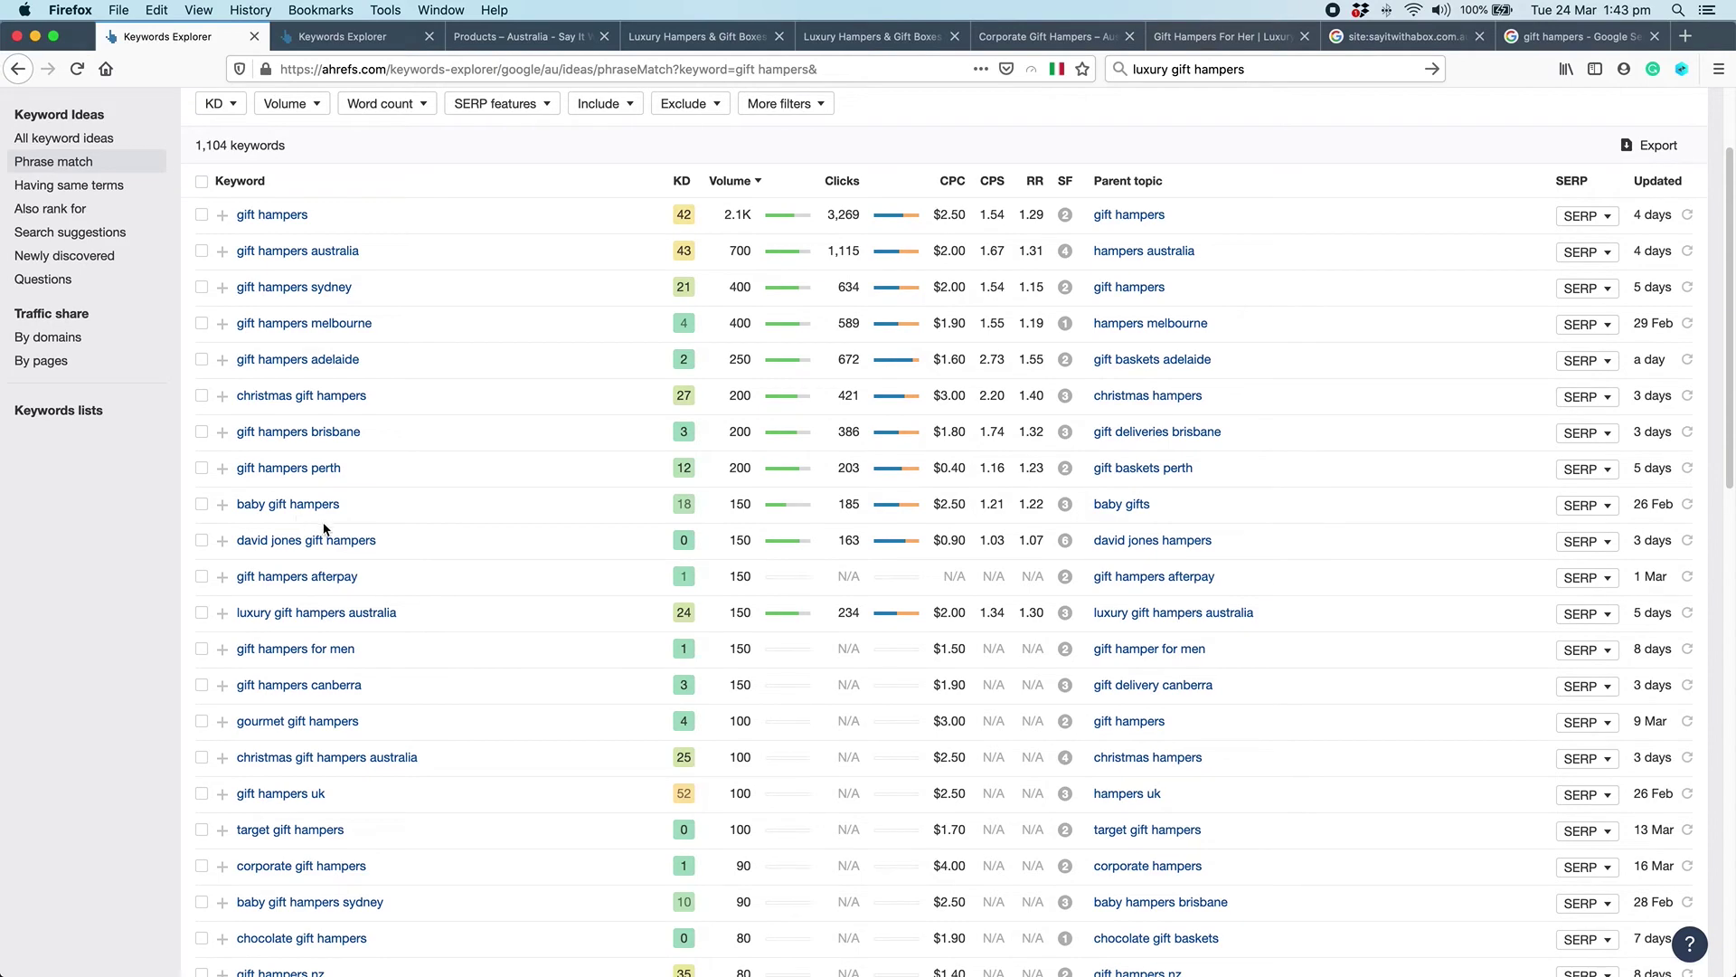
{"action": "scroll", "coordinate": [324, 529], "scroll_direction": "down", "scroll_amount": 2}
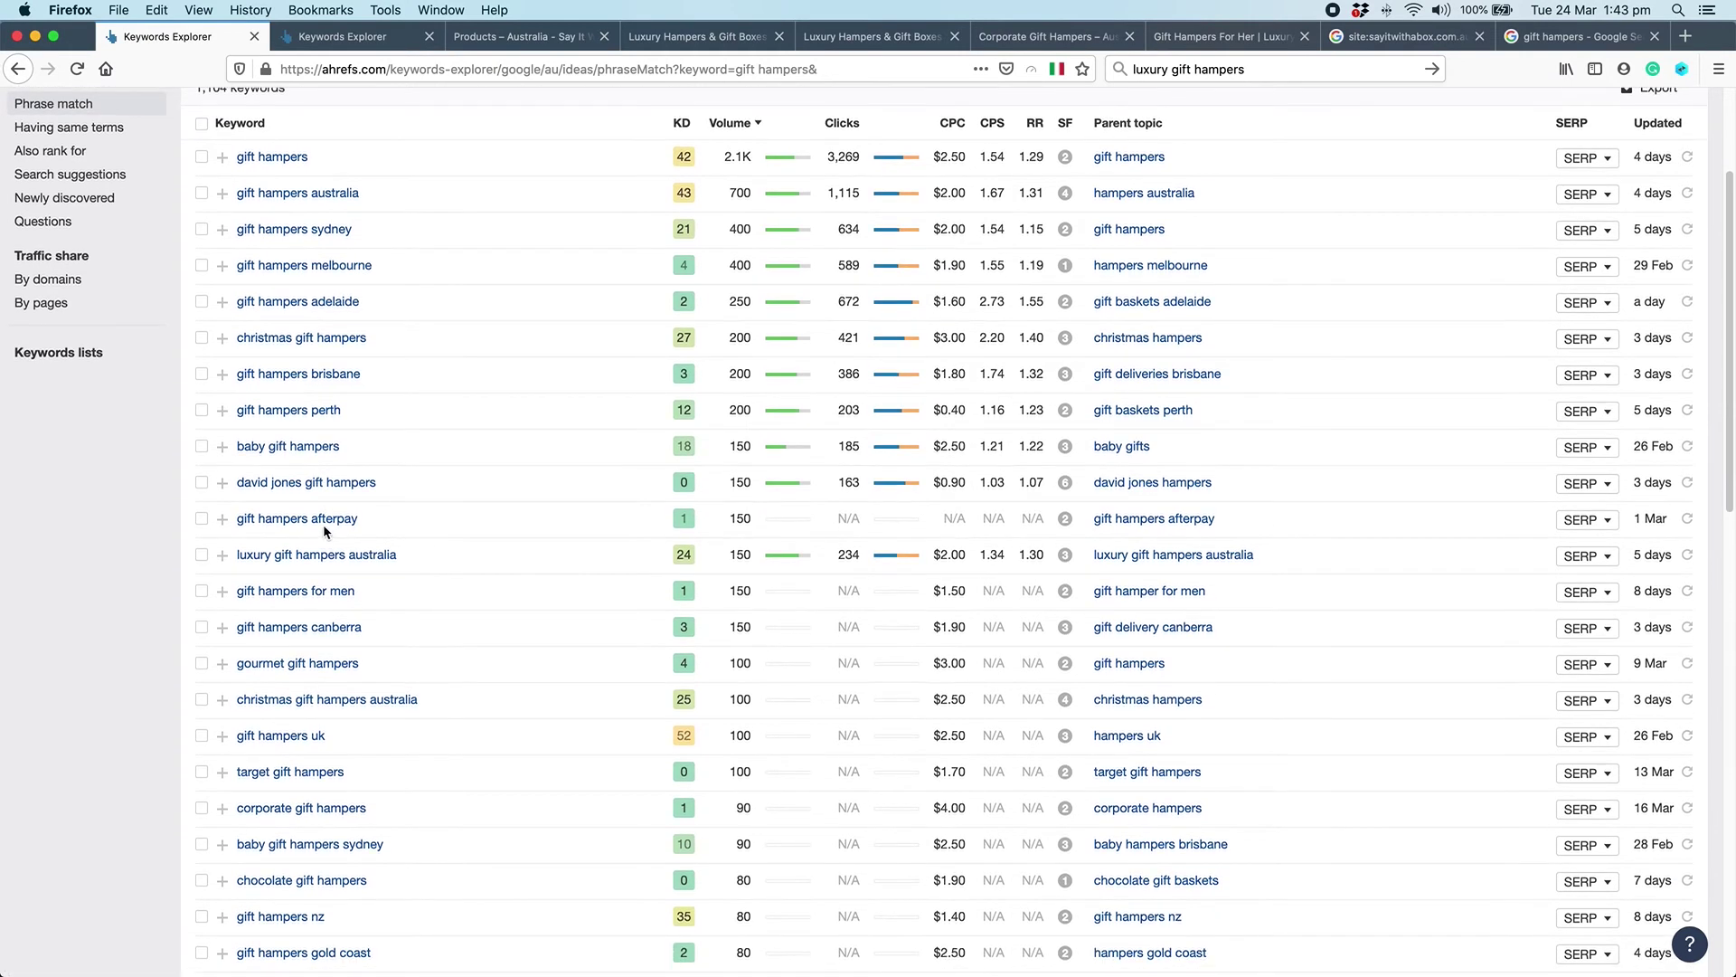
{"action": "scroll", "coordinate": [324, 542], "scroll_direction": "down", "scroll_amount": 2}
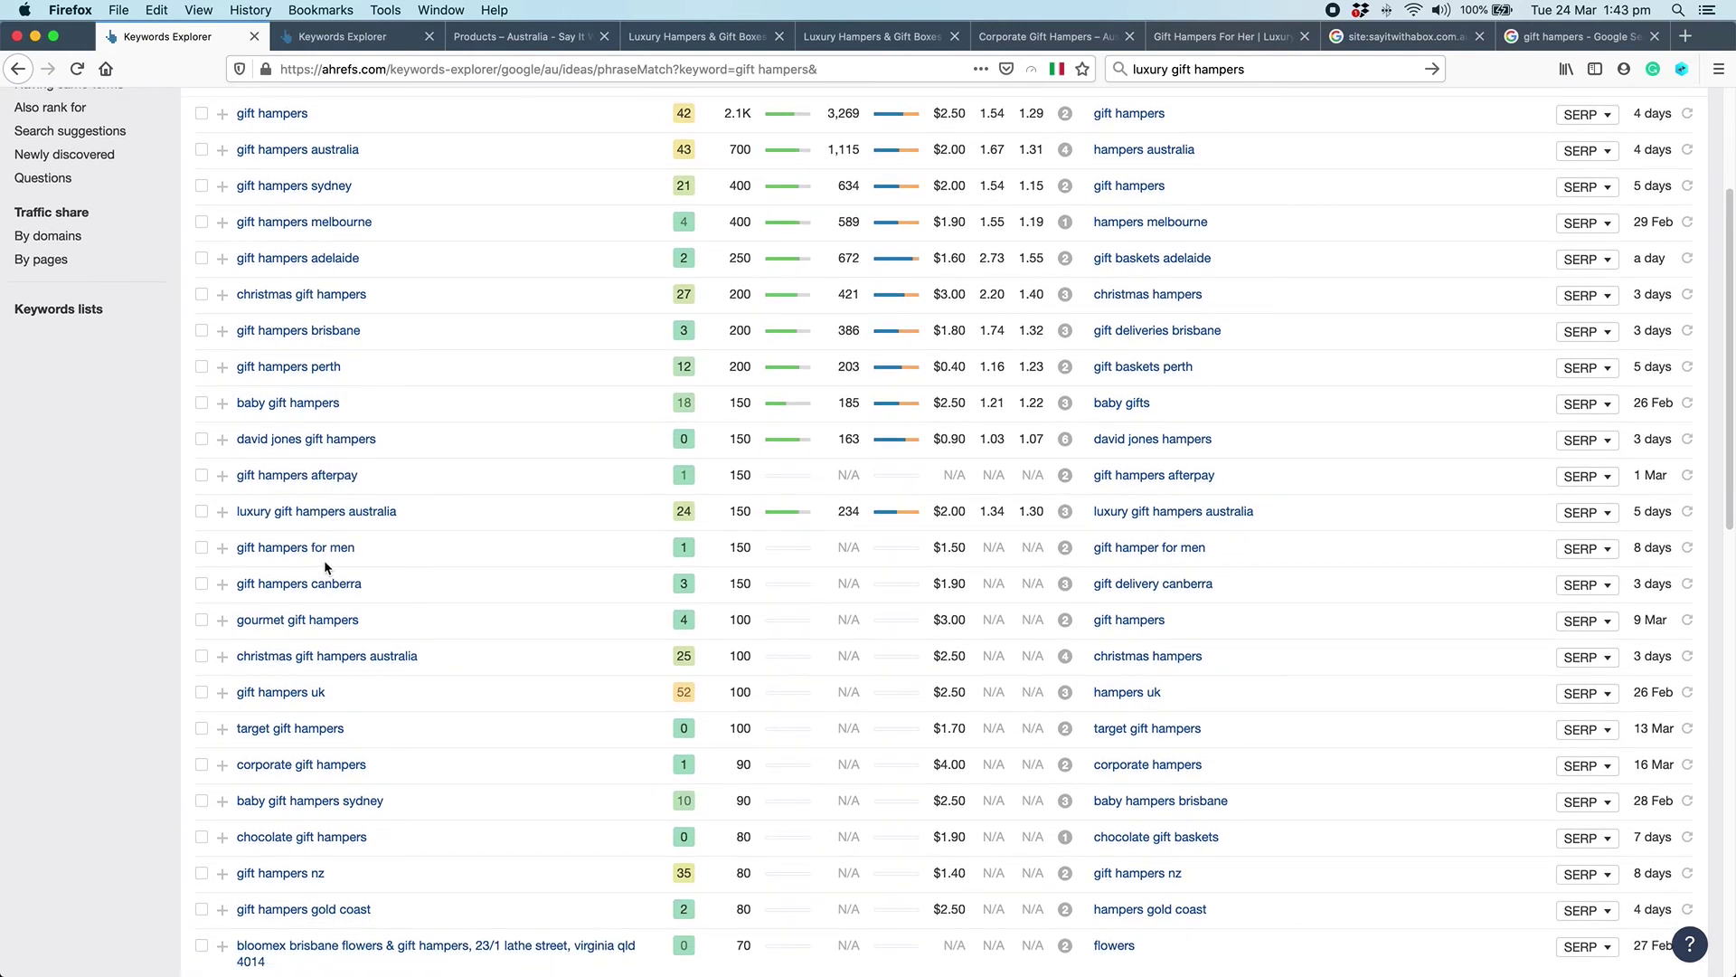
{"action": "scroll", "coordinate": [335, 597], "scroll_direction": "down", "scroll_amount": 2}
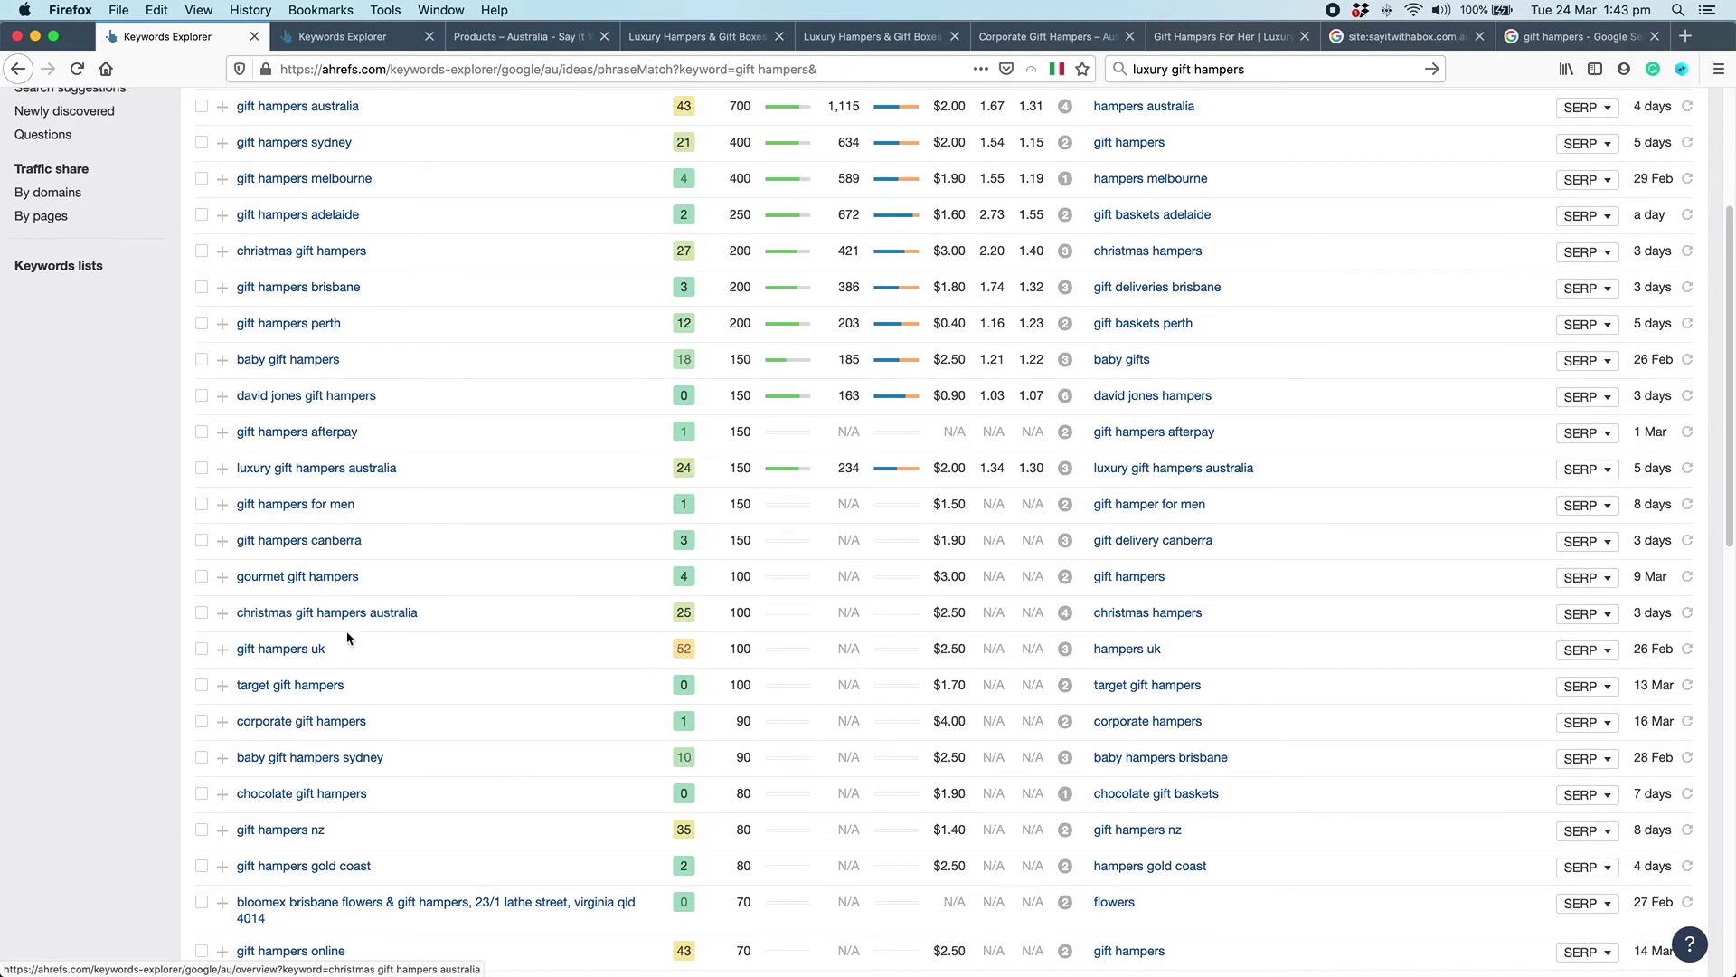
{"action": "scroll", "coordinate": [347, 638], "scroll_direction": "down", "scroll_amount": 4}
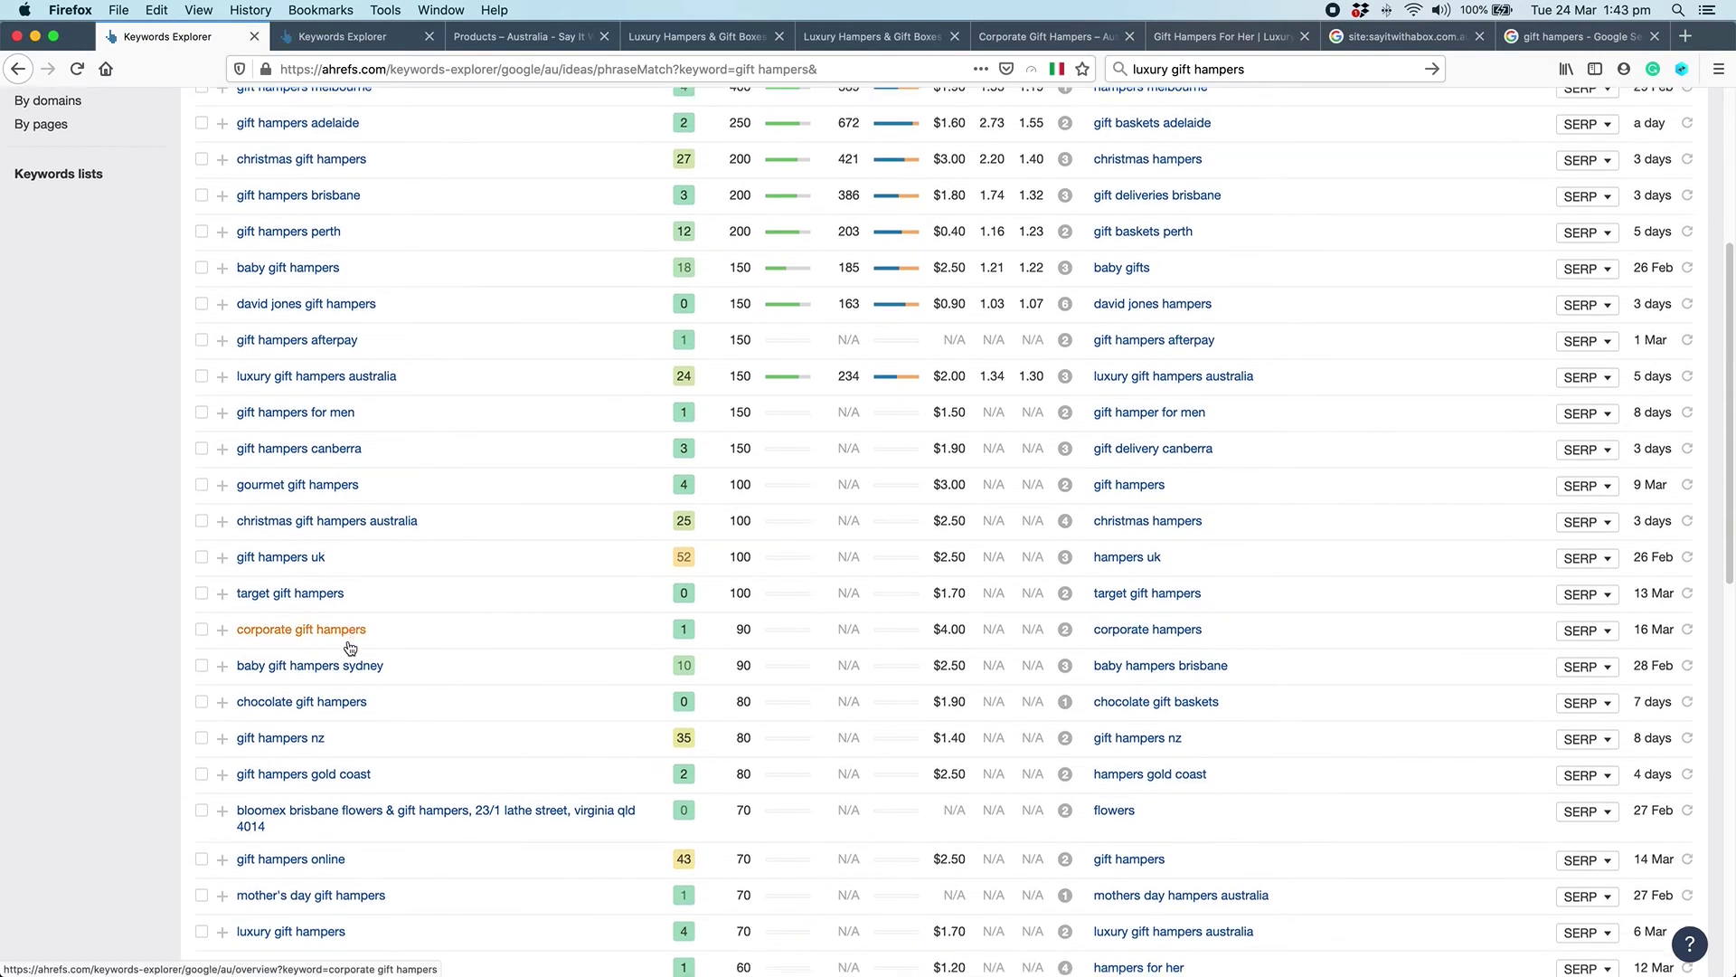
{"action": "scroll", "coordinate": [350, 648], "scroll_direction": "down", "scroll_amount": 8}
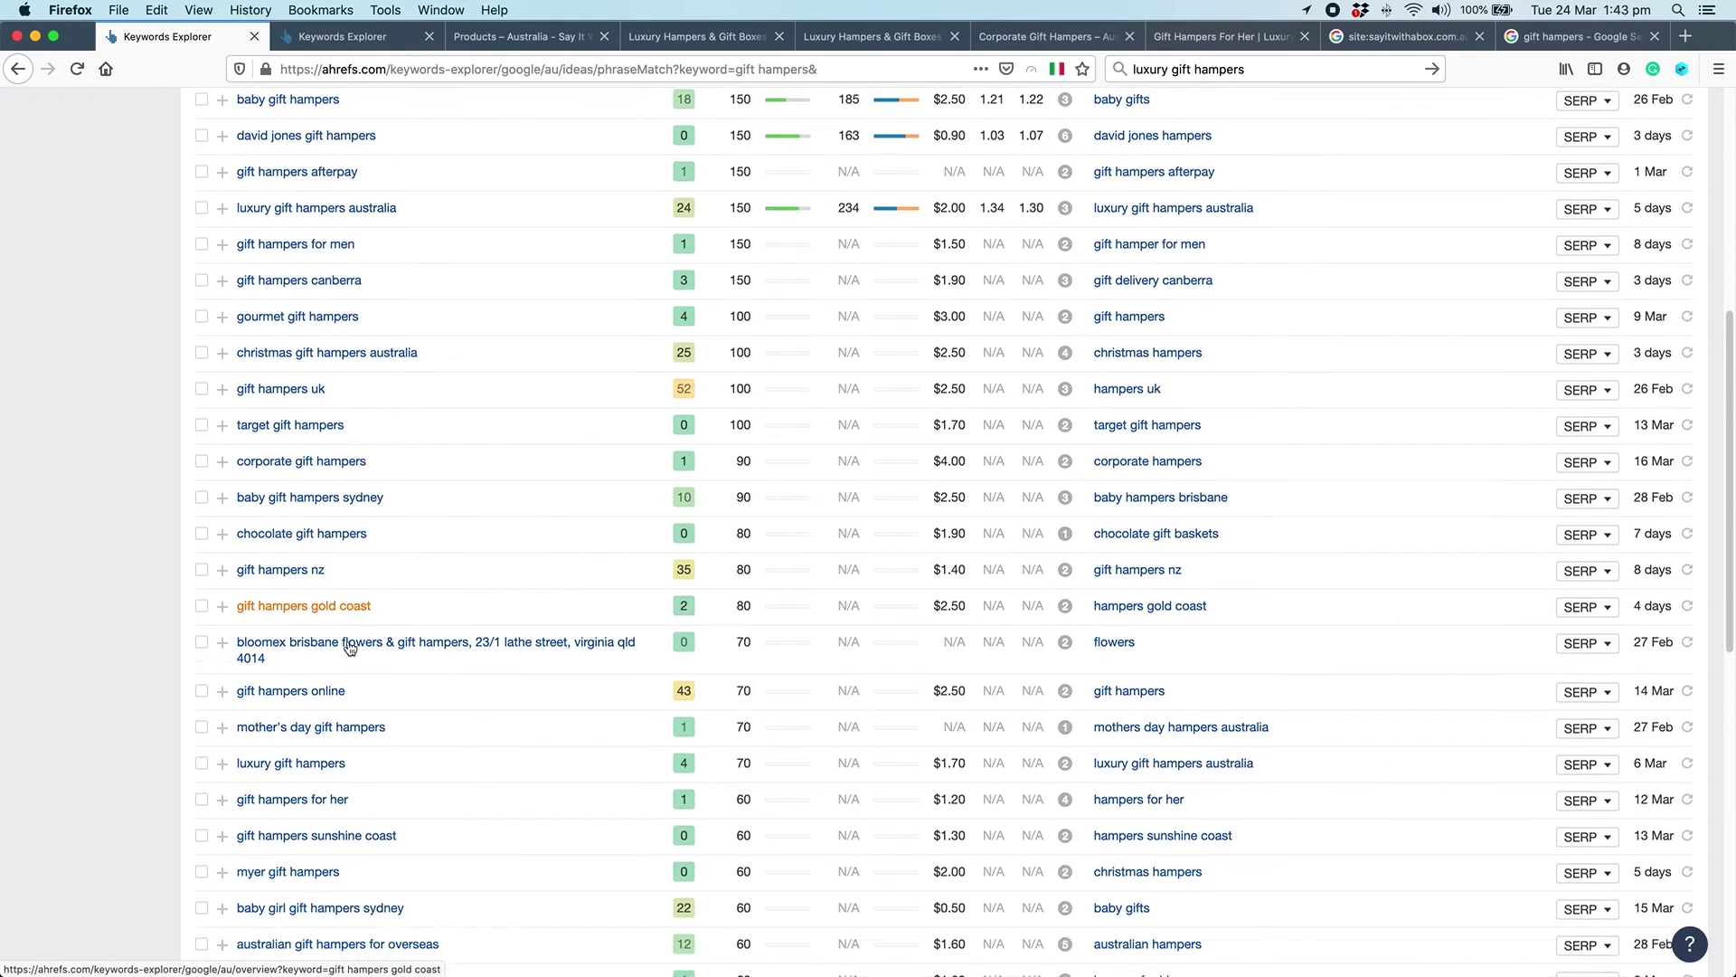
{"action": "scroll", "coordinate": [350, 647], "scroll_direction": "down", "scroll_amount": 7}
{"action": "scroll", "coordinate": [350, 647], "scroll_direction": "down", "scroll_amount": 6}
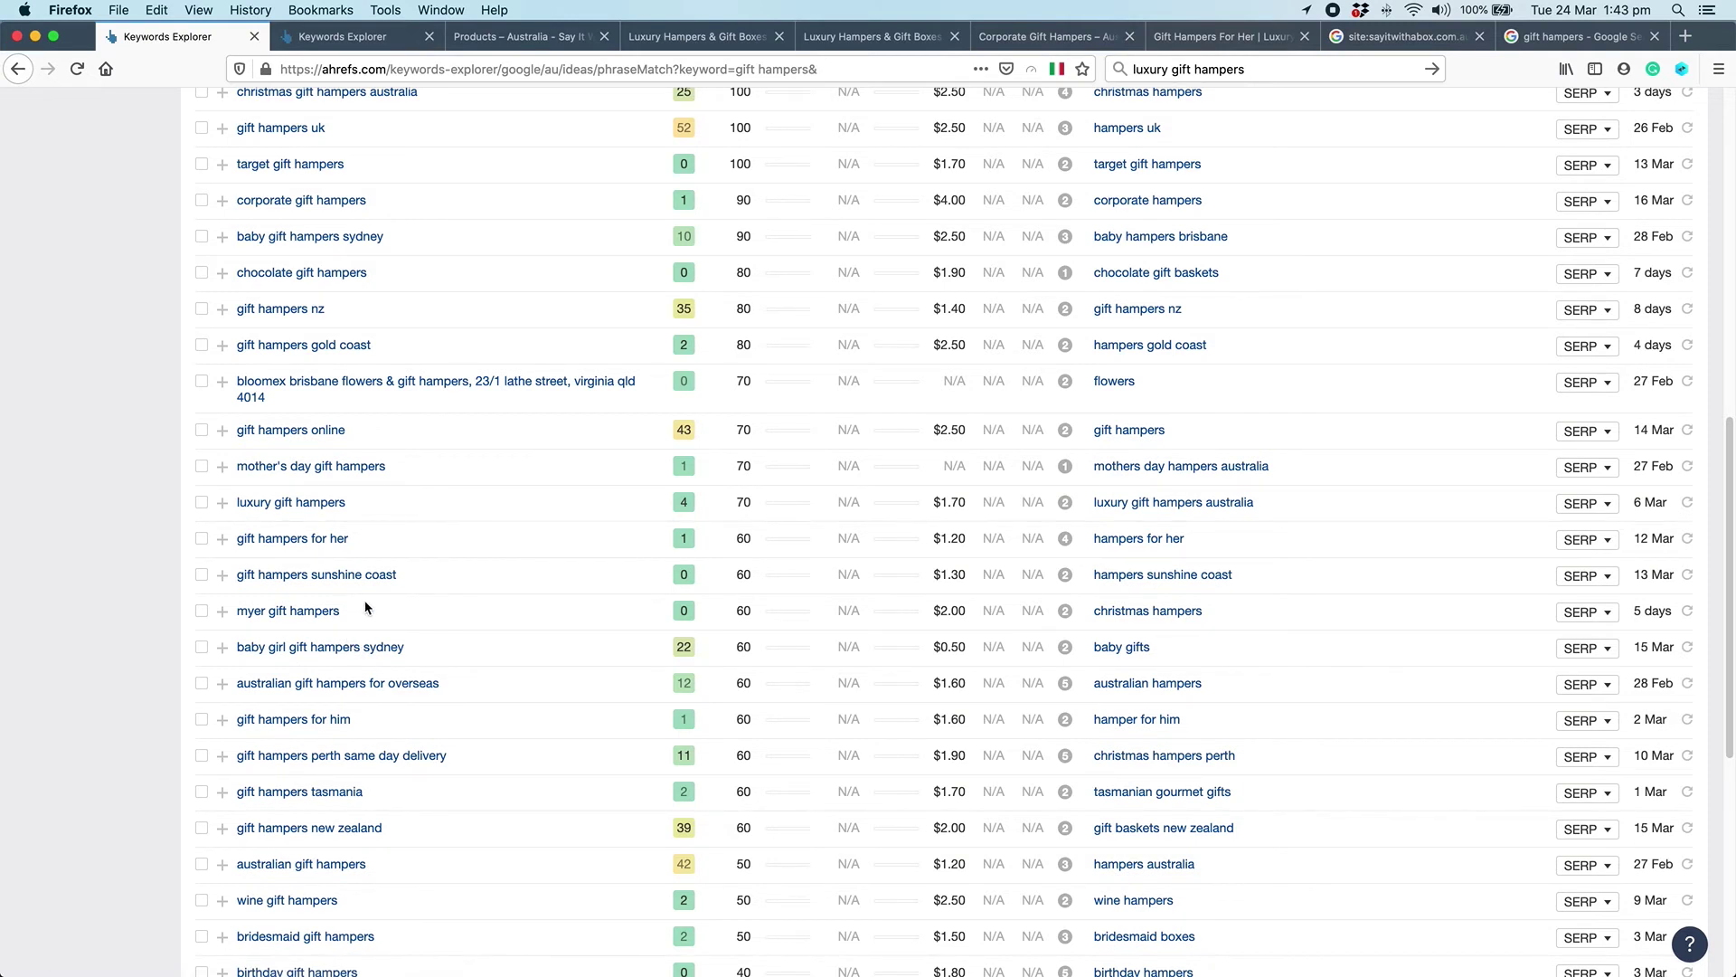
{"action": "scroll", "coordinate": [391, 449], "scroll_direction": "up", "scroll_amount": 15}
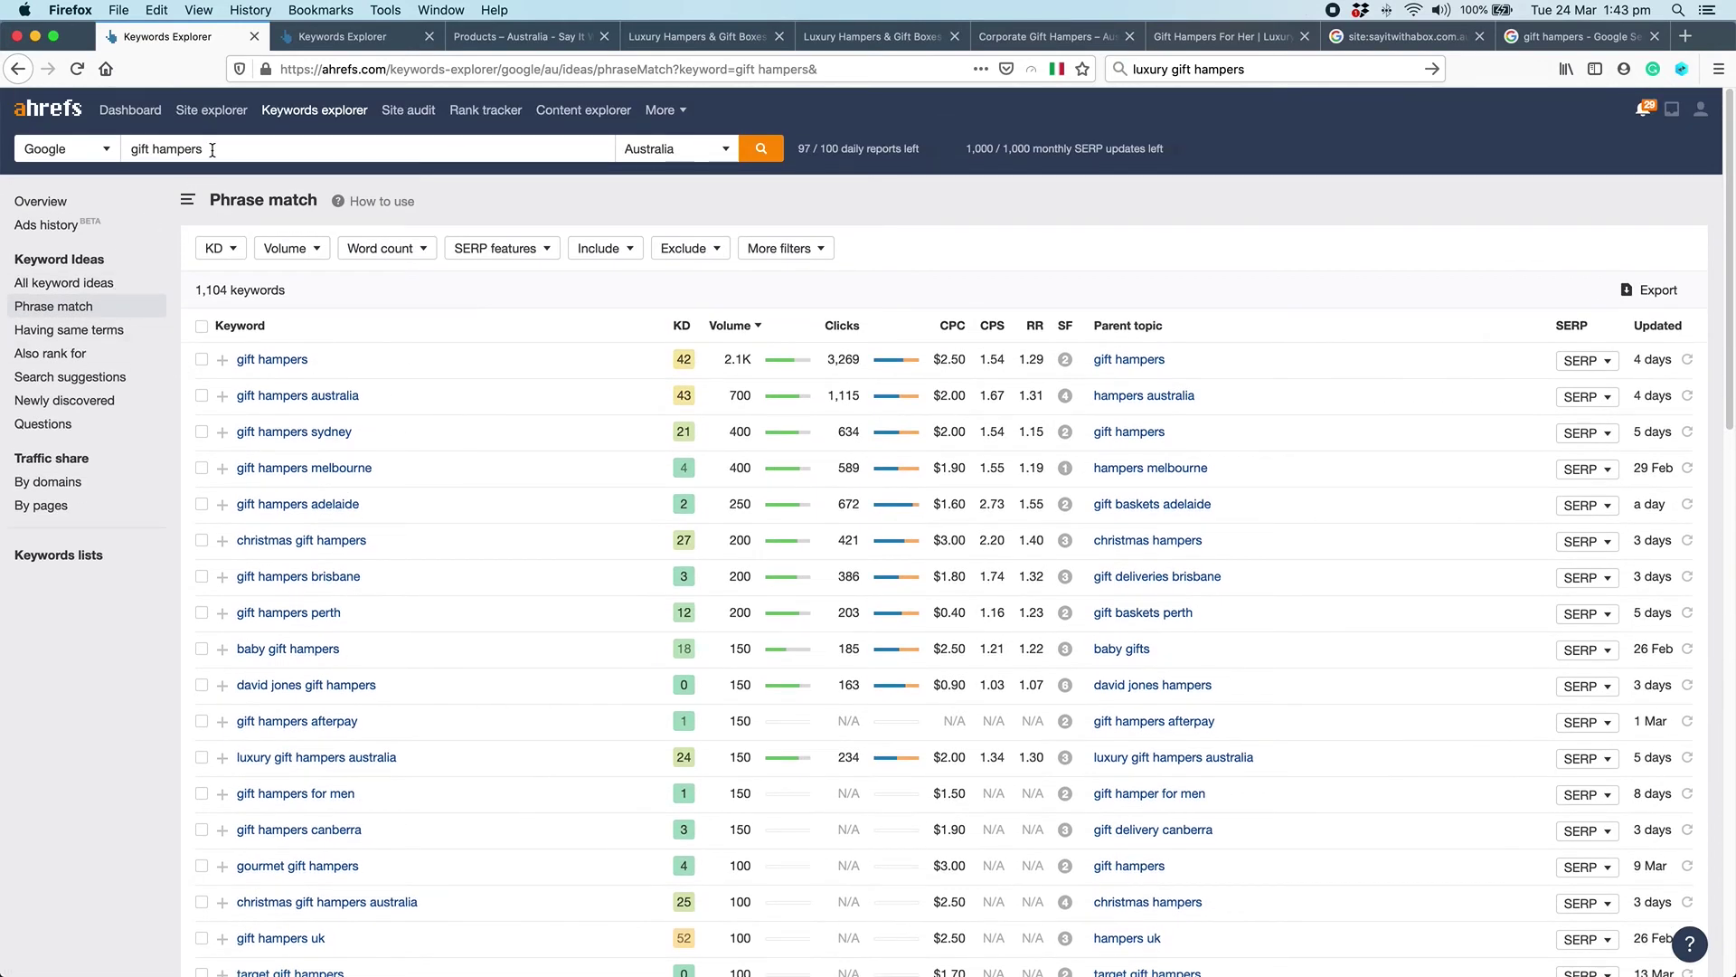
Step: Look up phrase match keywords for "luxury gift hampers" in Australia
{"action": "left_click", "coordinate": [134, 150]}
{"action": "type", "text": "luxury"}
{"action": "key", "text": "Return"}
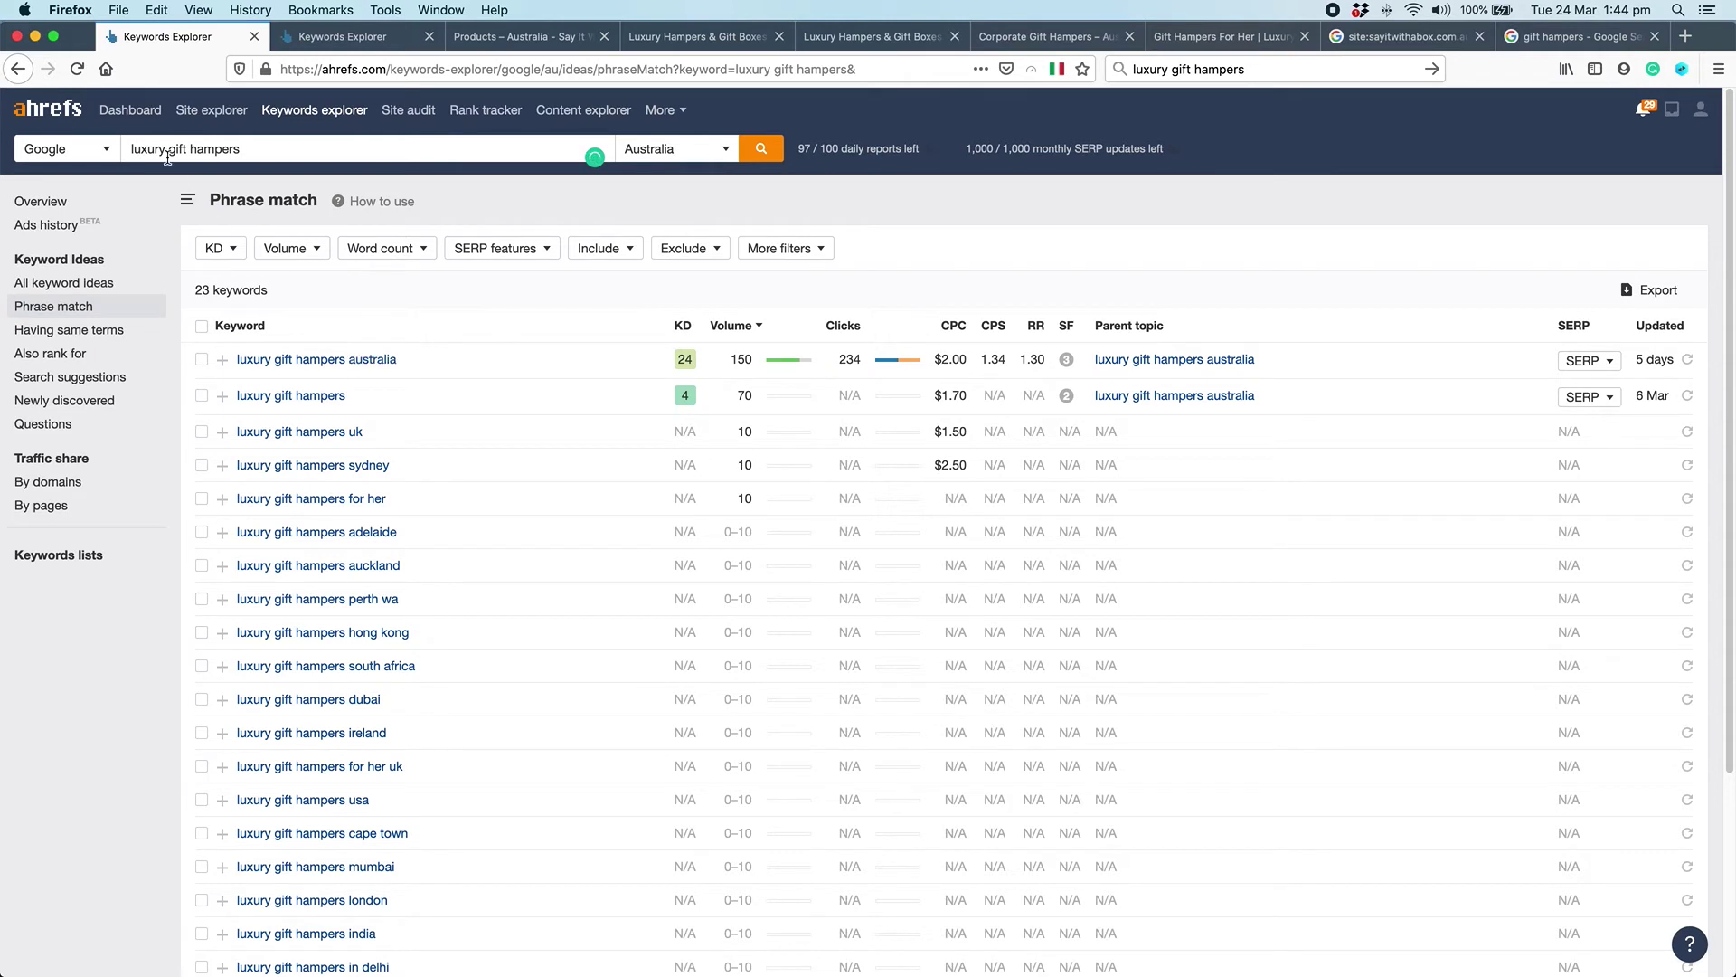
{"action": "left_click_drag", "start_coordinate": [169, 149], "coordinate": [109, 150]}
{"action": "key", "text": "BackSpace"}
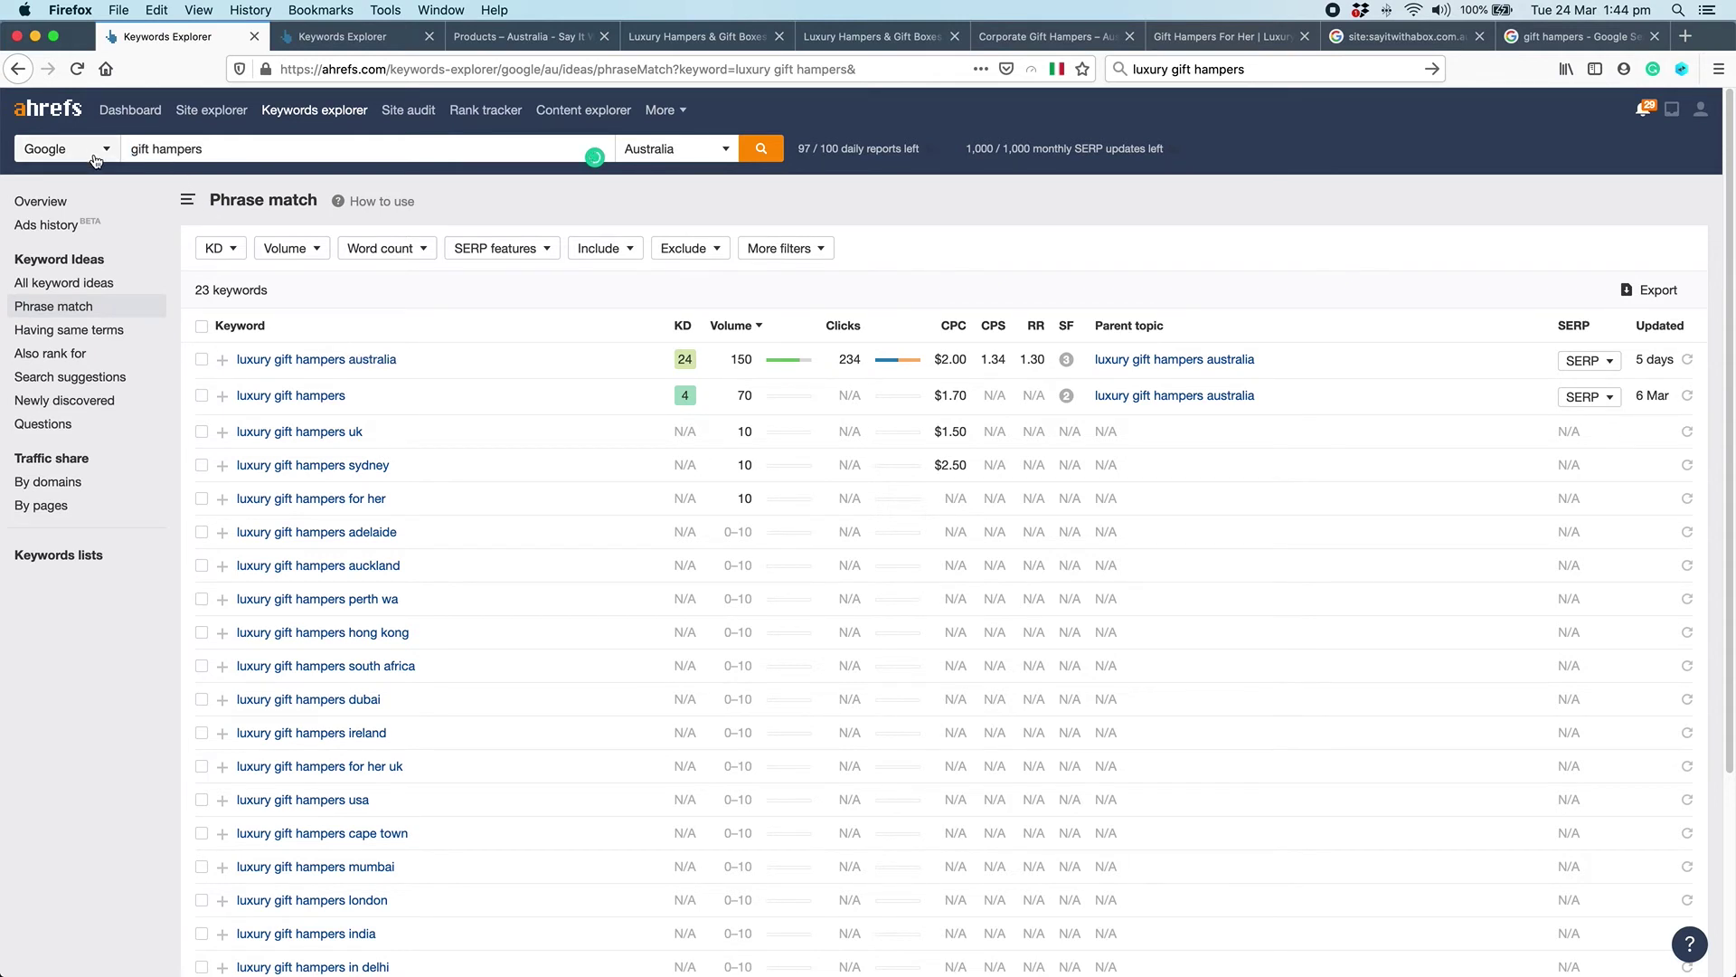
{"action": "type", "text": "corp"}
{"action": "key", "text": "BackSpace"}
{"action": "key", "text": "BackSpace"}
{"action": "key", "text": "BackSpace"}
{"action": "key", "text": "BackSpace"}
Step: Look up phrase match keywords for "gift ideas" in Australia
{"action": "key", "text": "super+a"}
{"action": "type", "text": "gift ideas"}
{"action": "key", "text": "Return"}
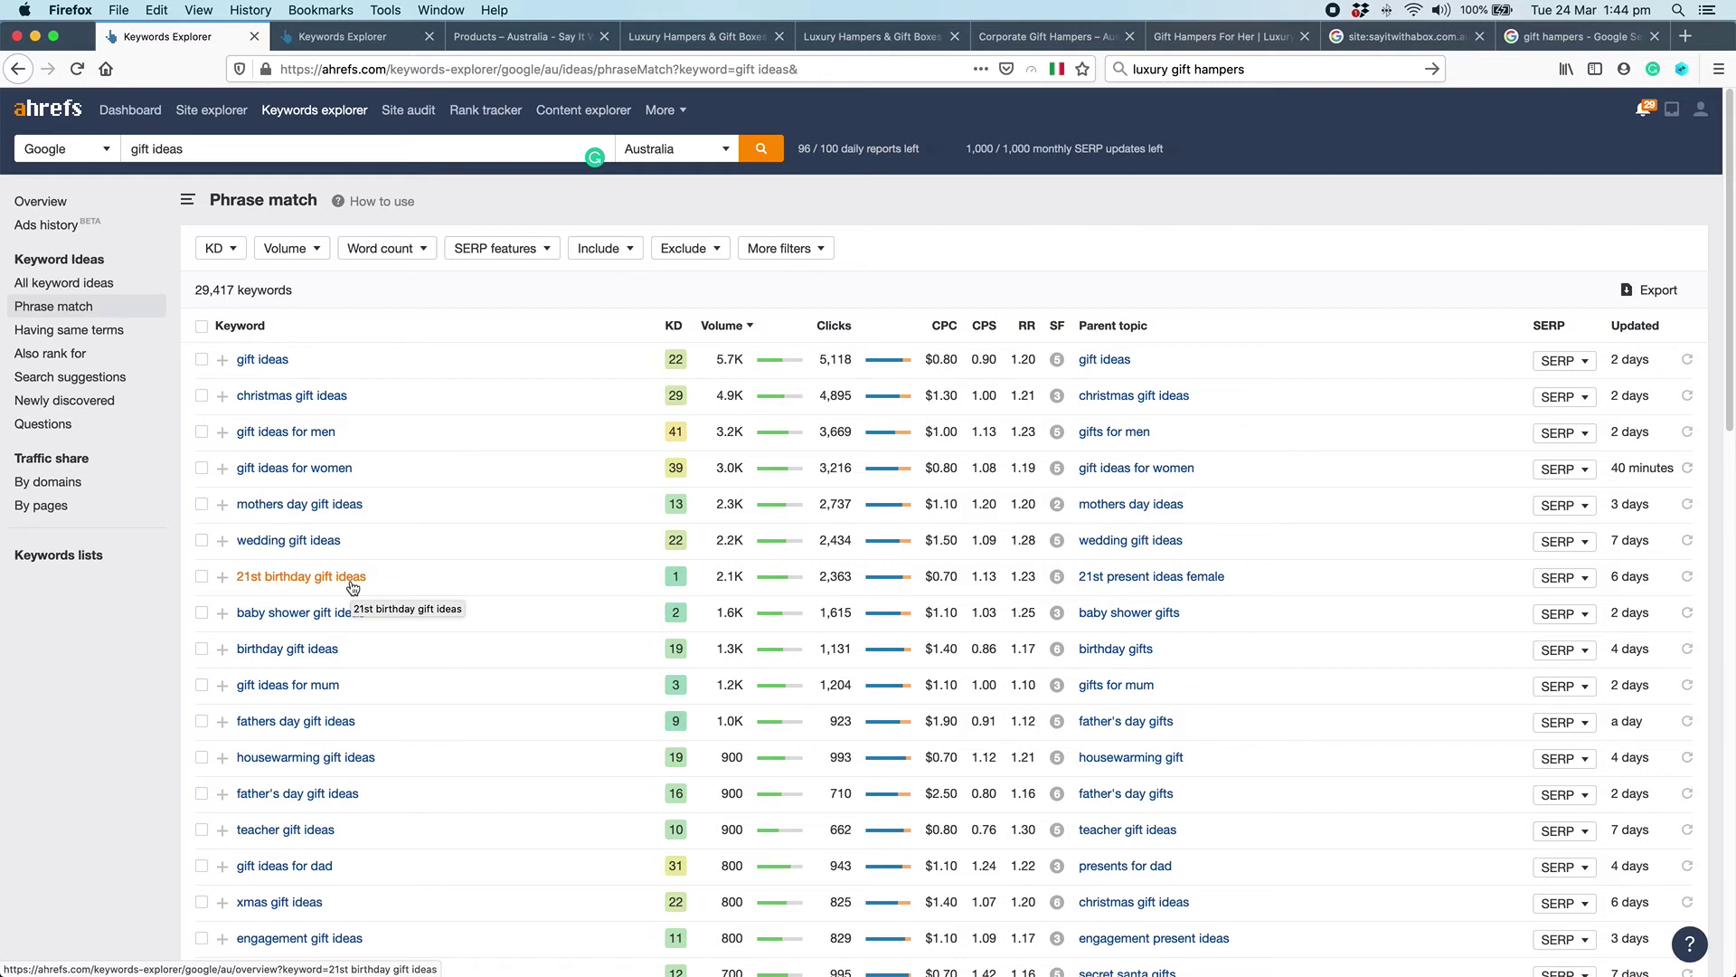
Step: Switch to the Say It With A Box home page and browse its collections through to Individual Items
{"action": "left_click", "coordinate": [697, 36]}
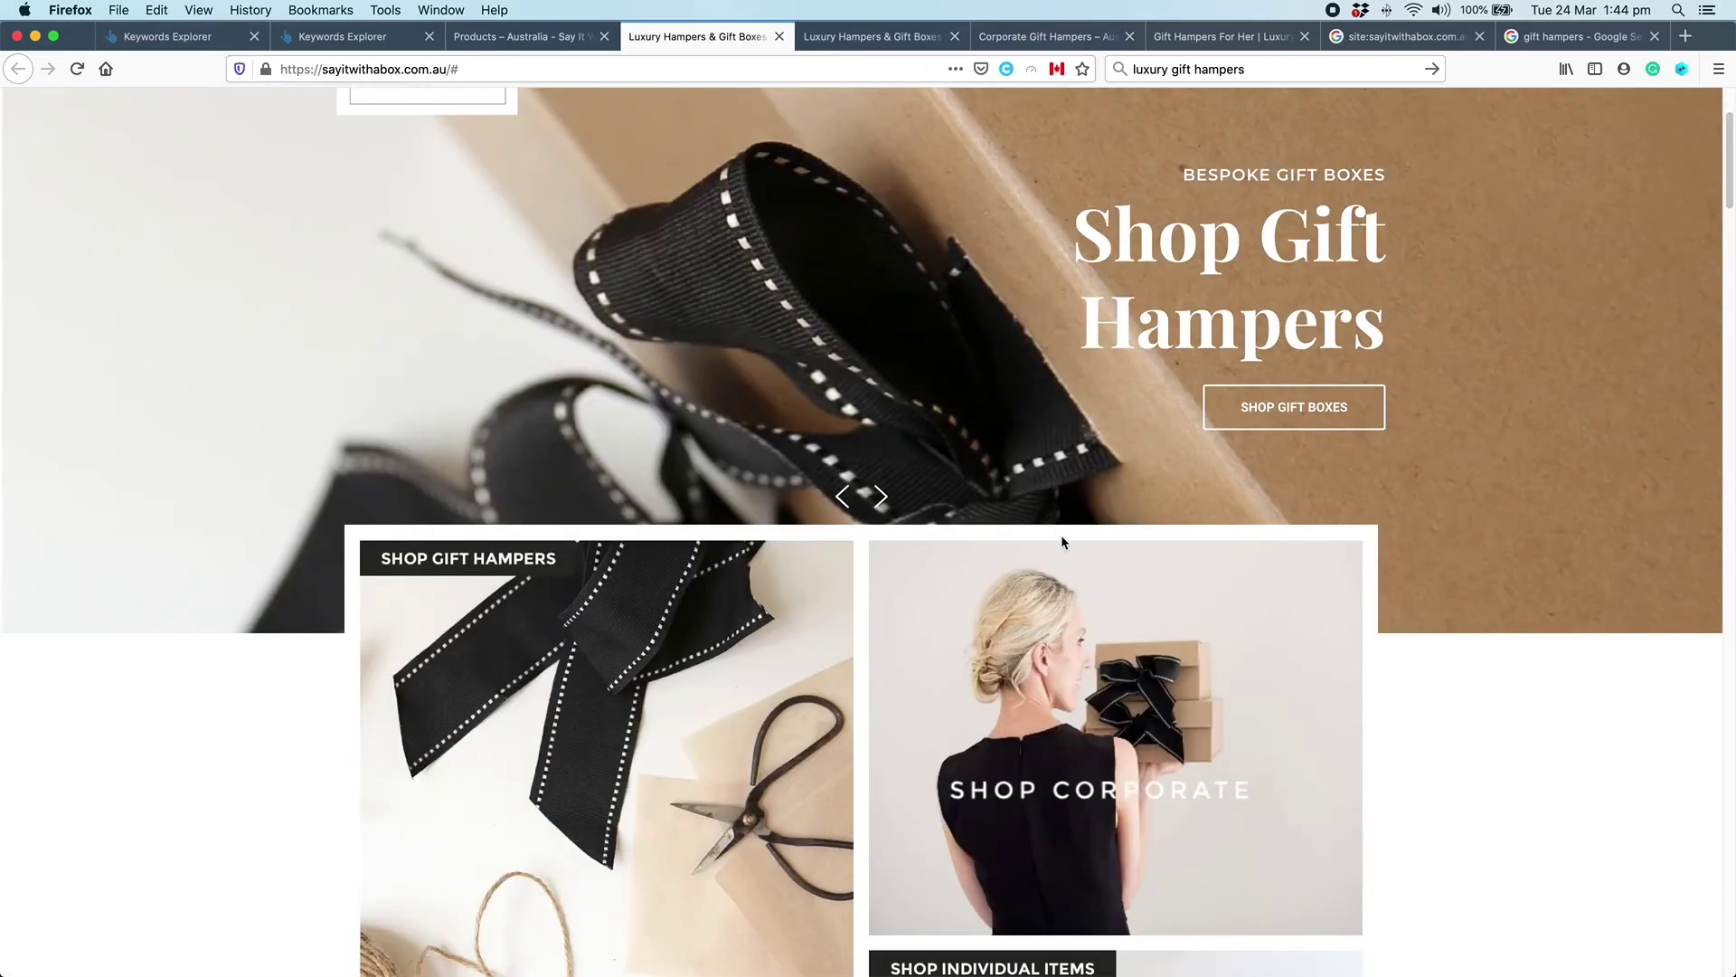
{"action": "scroll", "coordinate": [1076, 329], "scroll_direction": "up", "scroll_amount": 3}
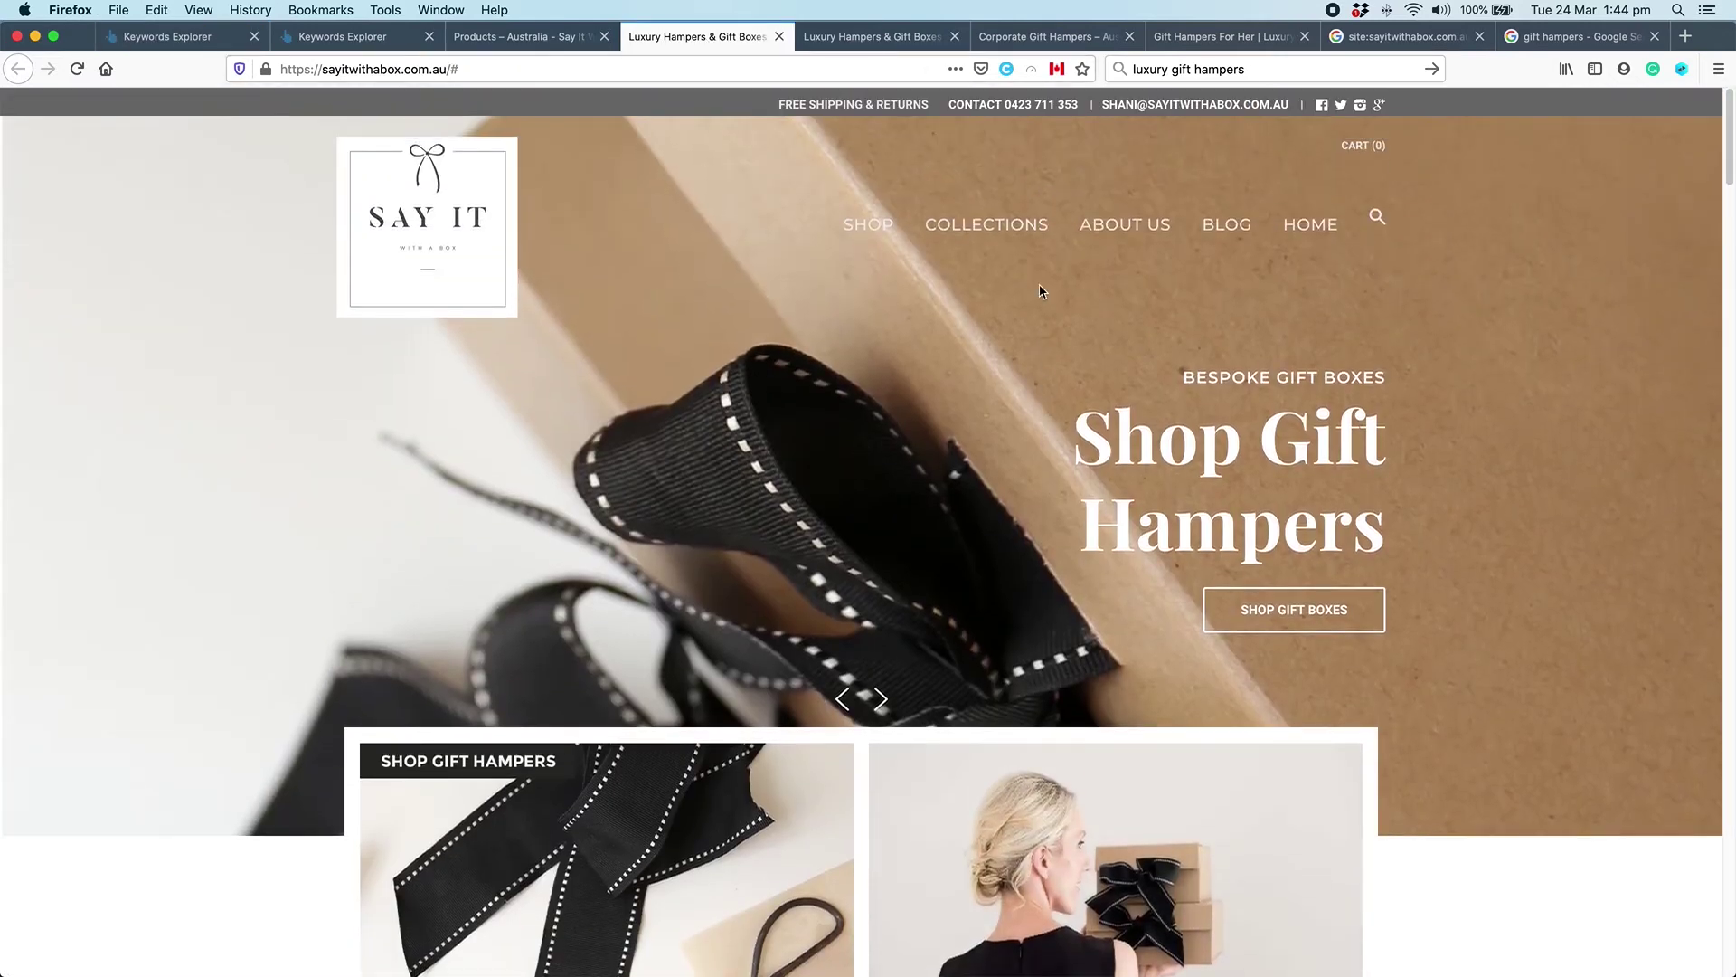
{"action": "left_click", "coordinate": [1028, 224]}
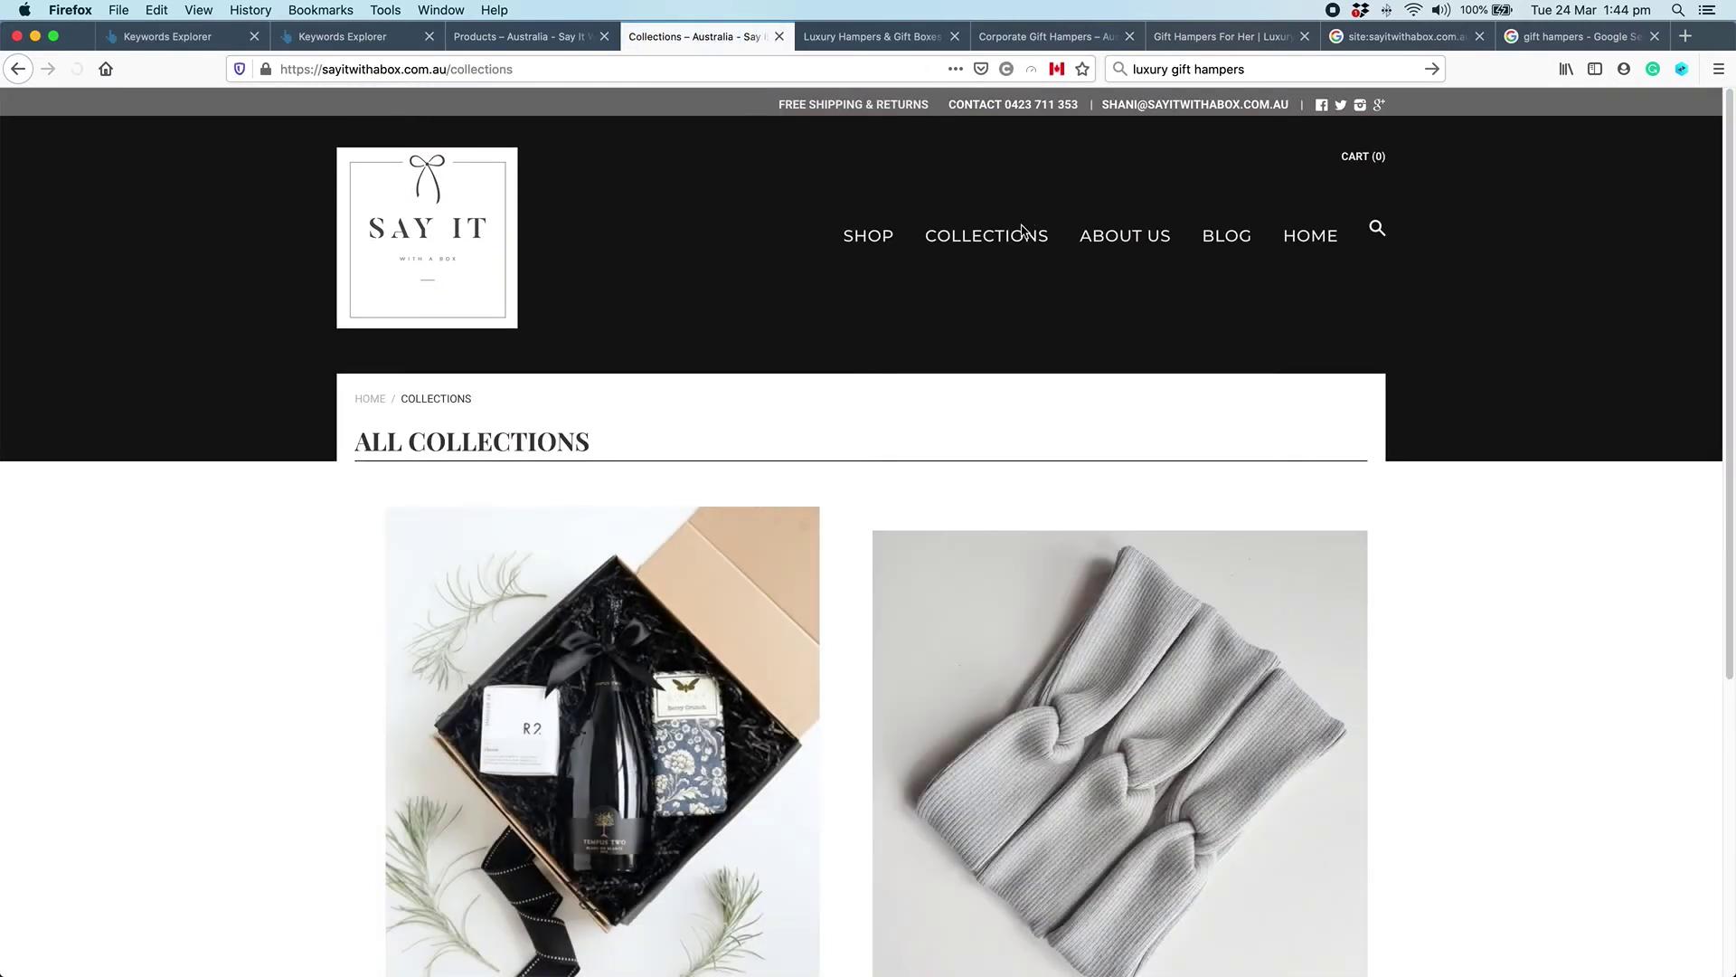
{"action": "scroll", "coordinate": [844, 535], "scroll_direction": "down", "scroll_amount": 3}
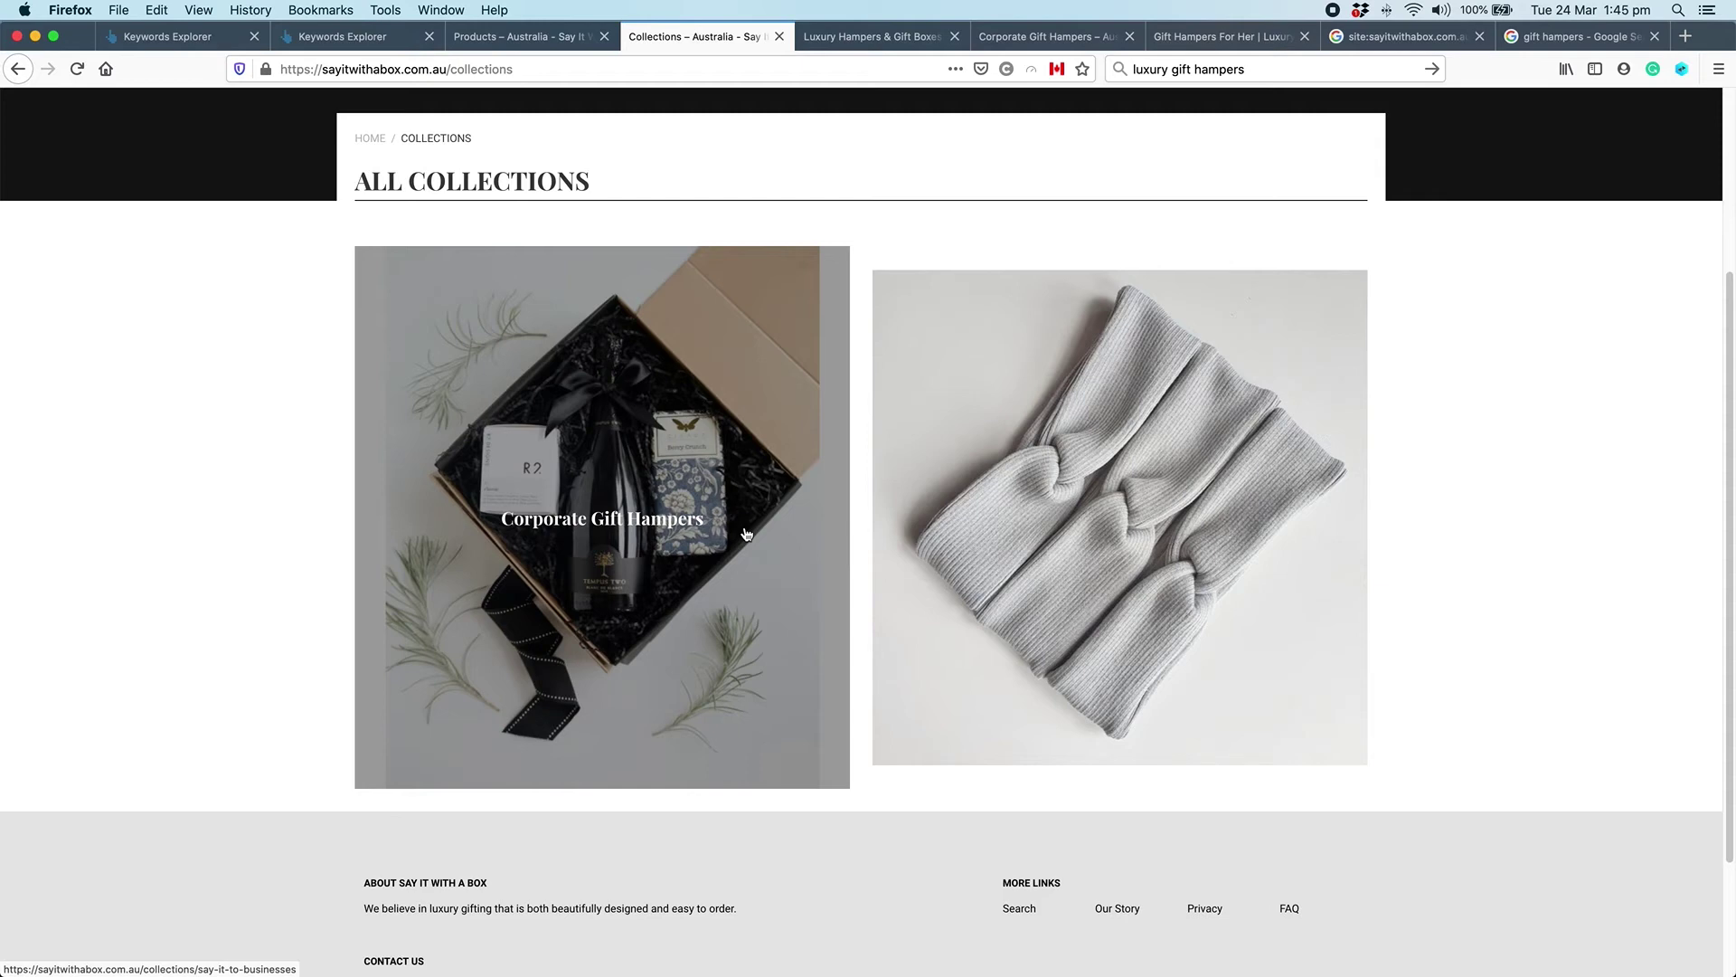
{"action": "left_click", "coordinate": [1011, 499]}
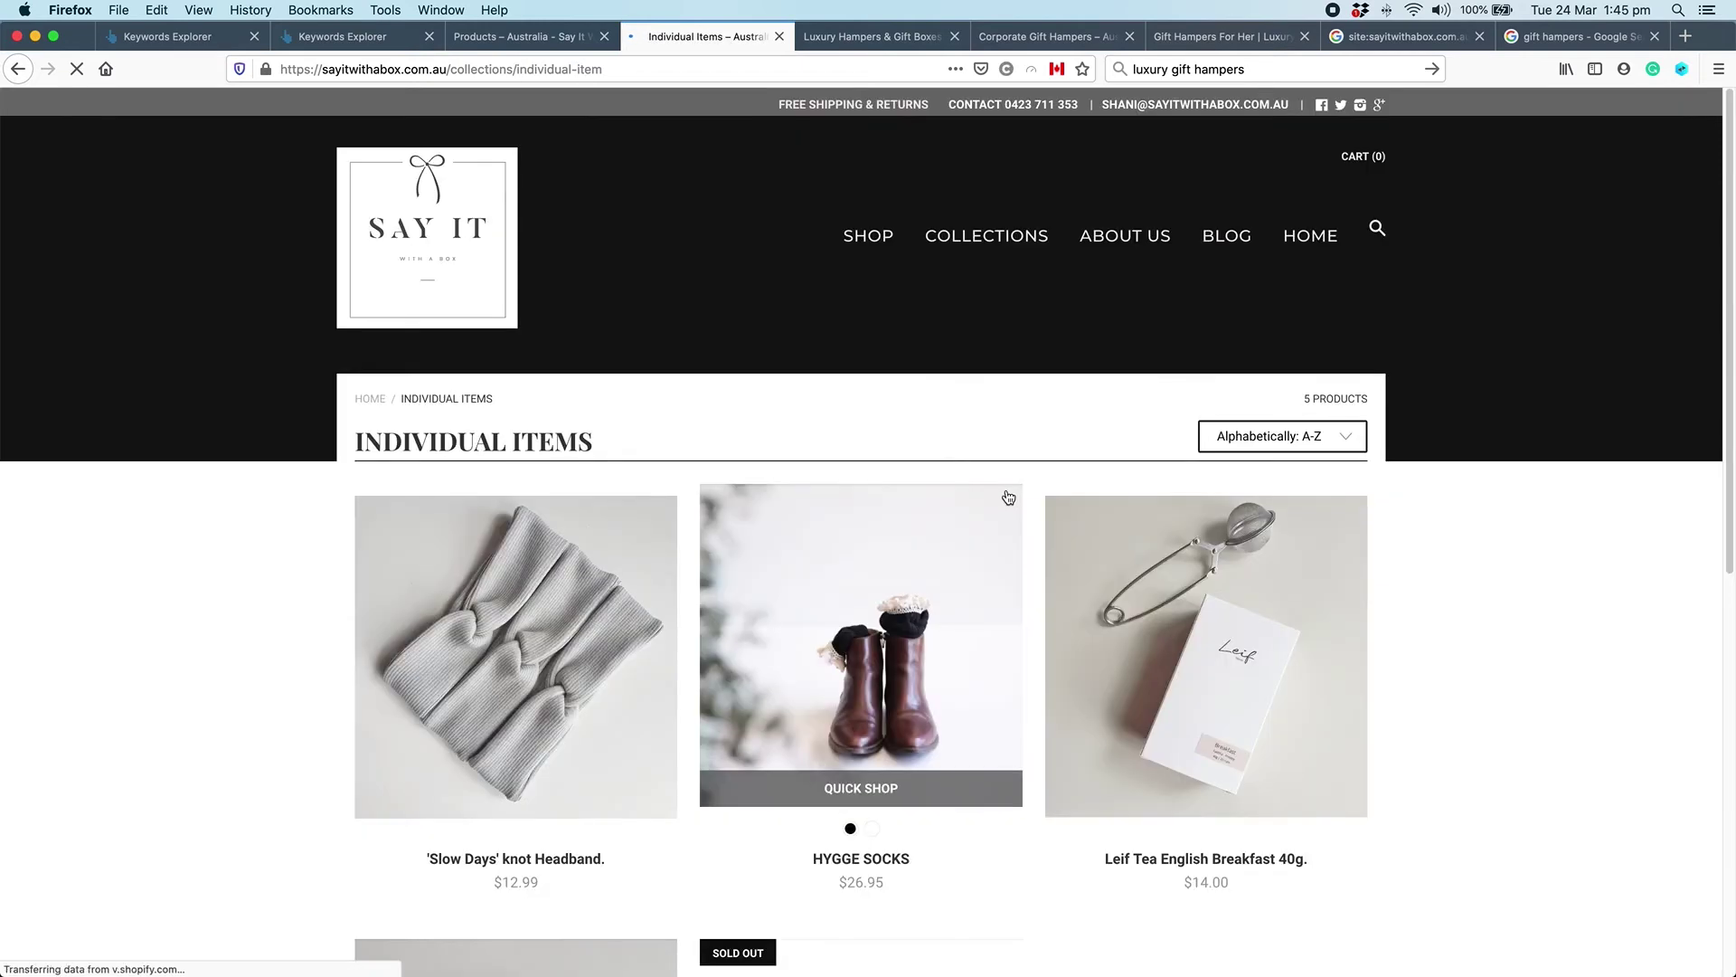
{"action": "scroll", "coordinate": [1039, 493], "scroll_direction": "down", "scroll_amount": 2}
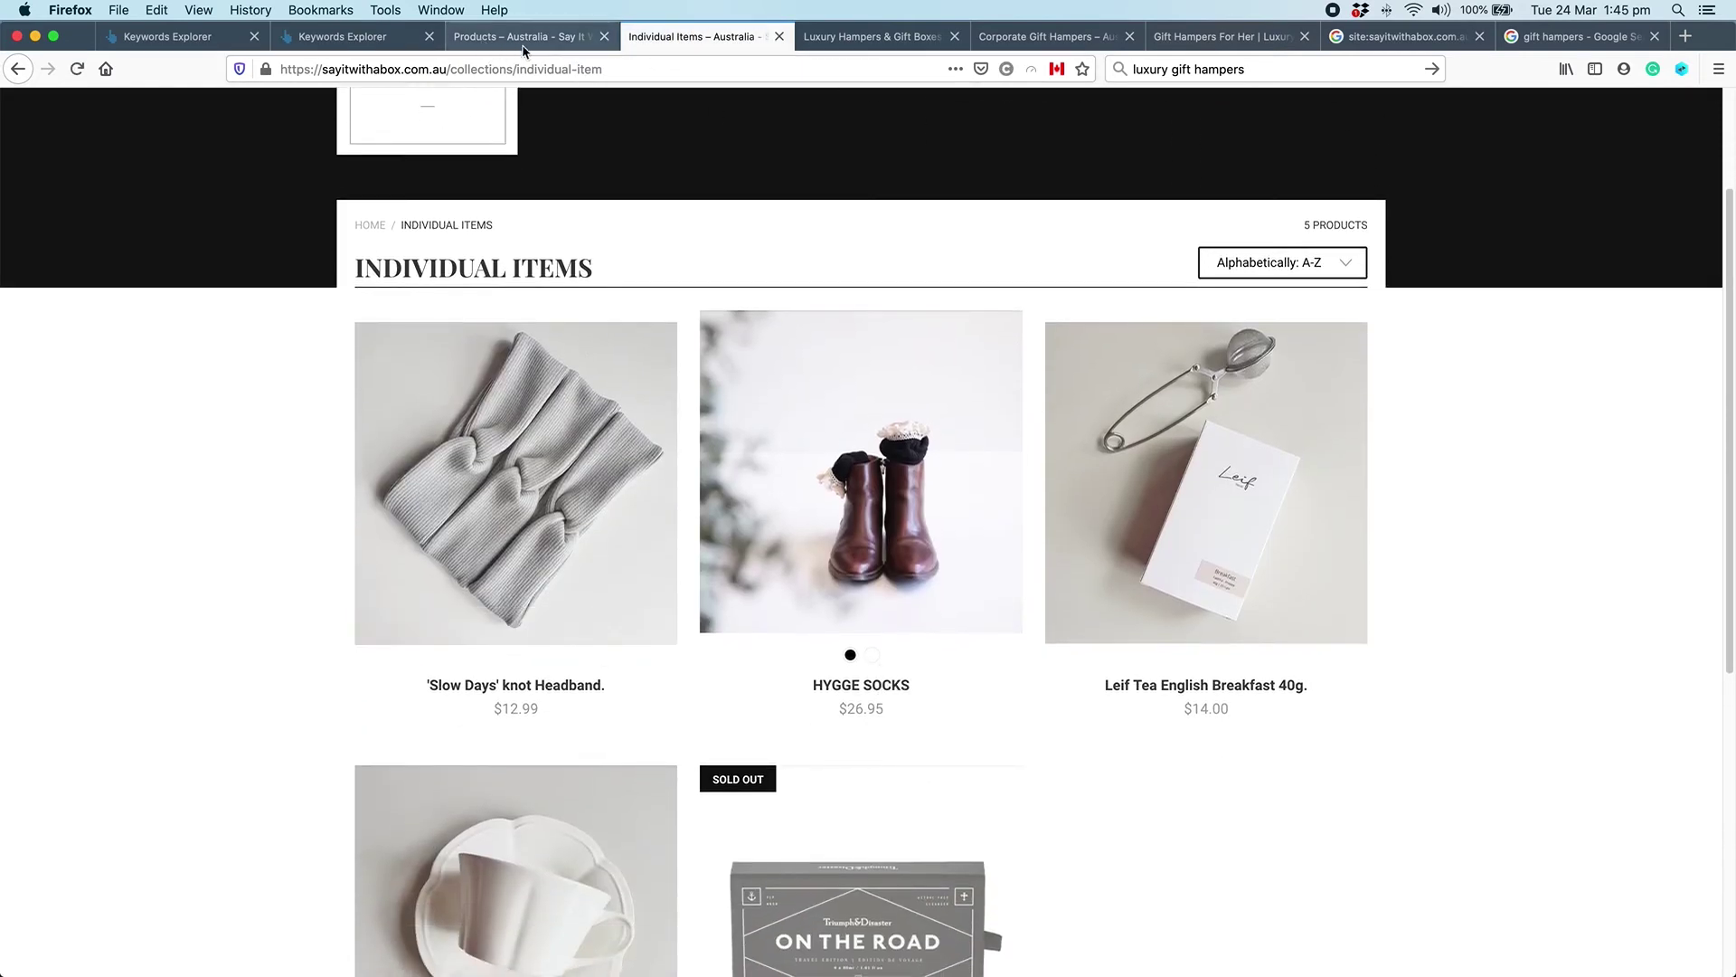
Step: View the Hygge Socks product page, and return through the collections to look over the Individual Items range
{"action": "left_click", "coordinate": [737, 524]}
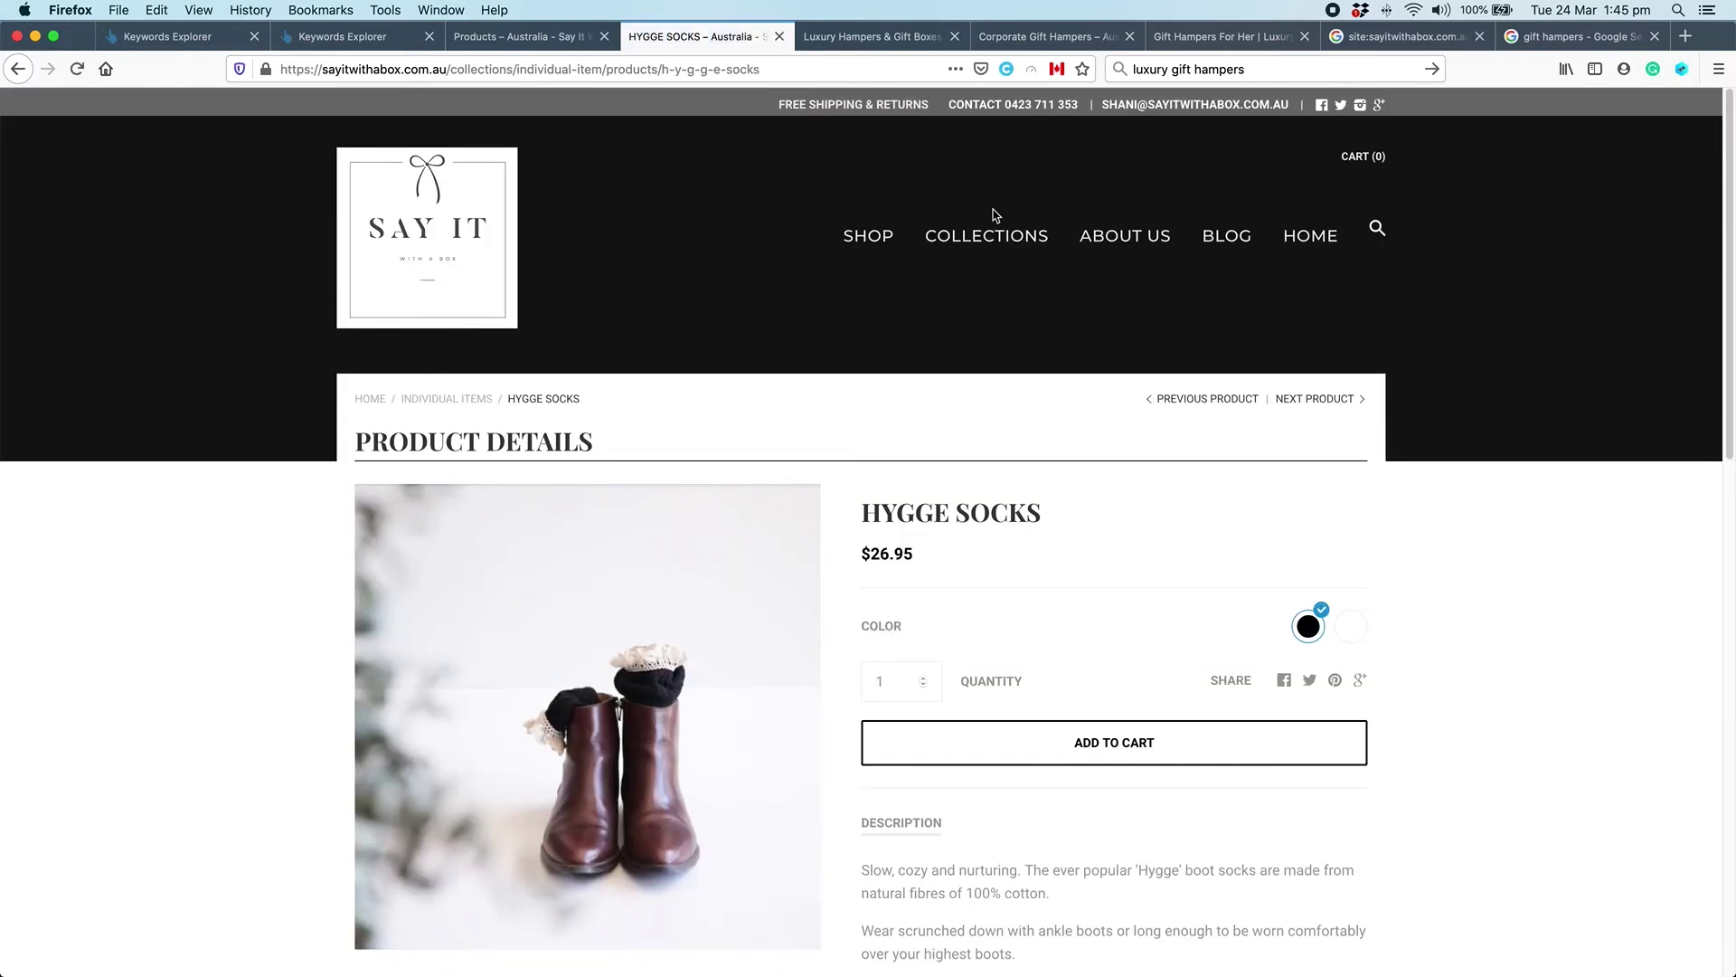
{"action": "left_click", "coordinate": [983, 233]}
{"action": "left_click", "coordinate": [1174, 677]}
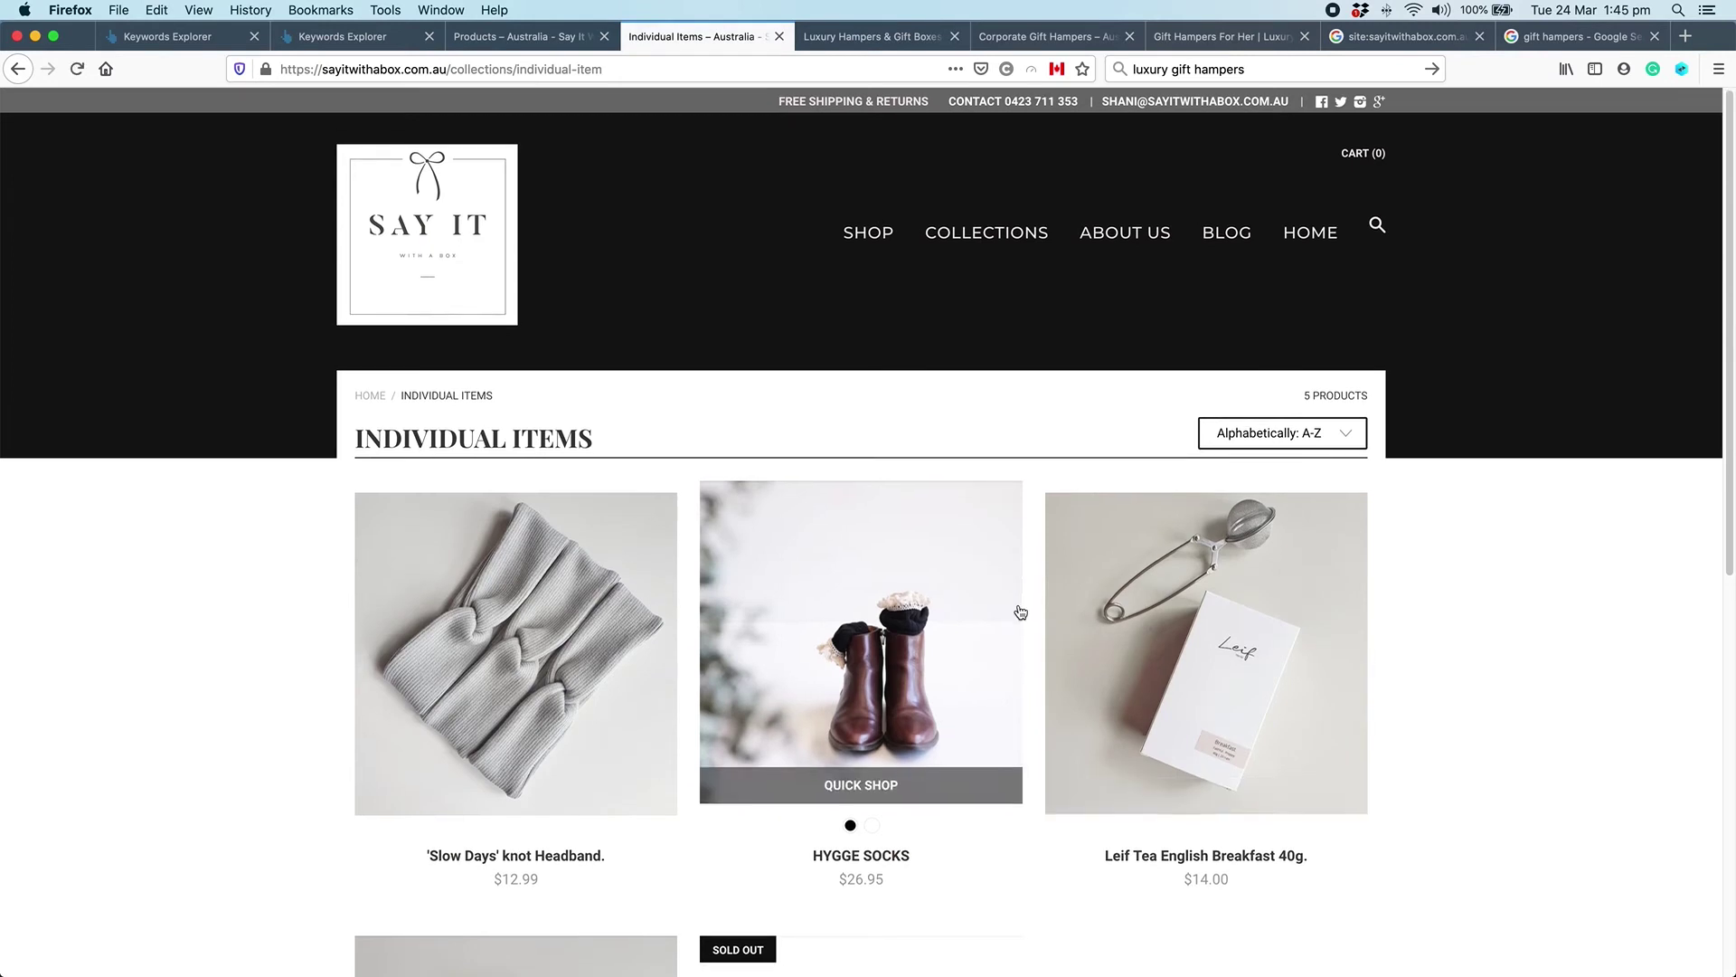
{"action": "scroll", "coordinate": [1020, 613], "scroll_direction": "down", "scroll_amount": 3}
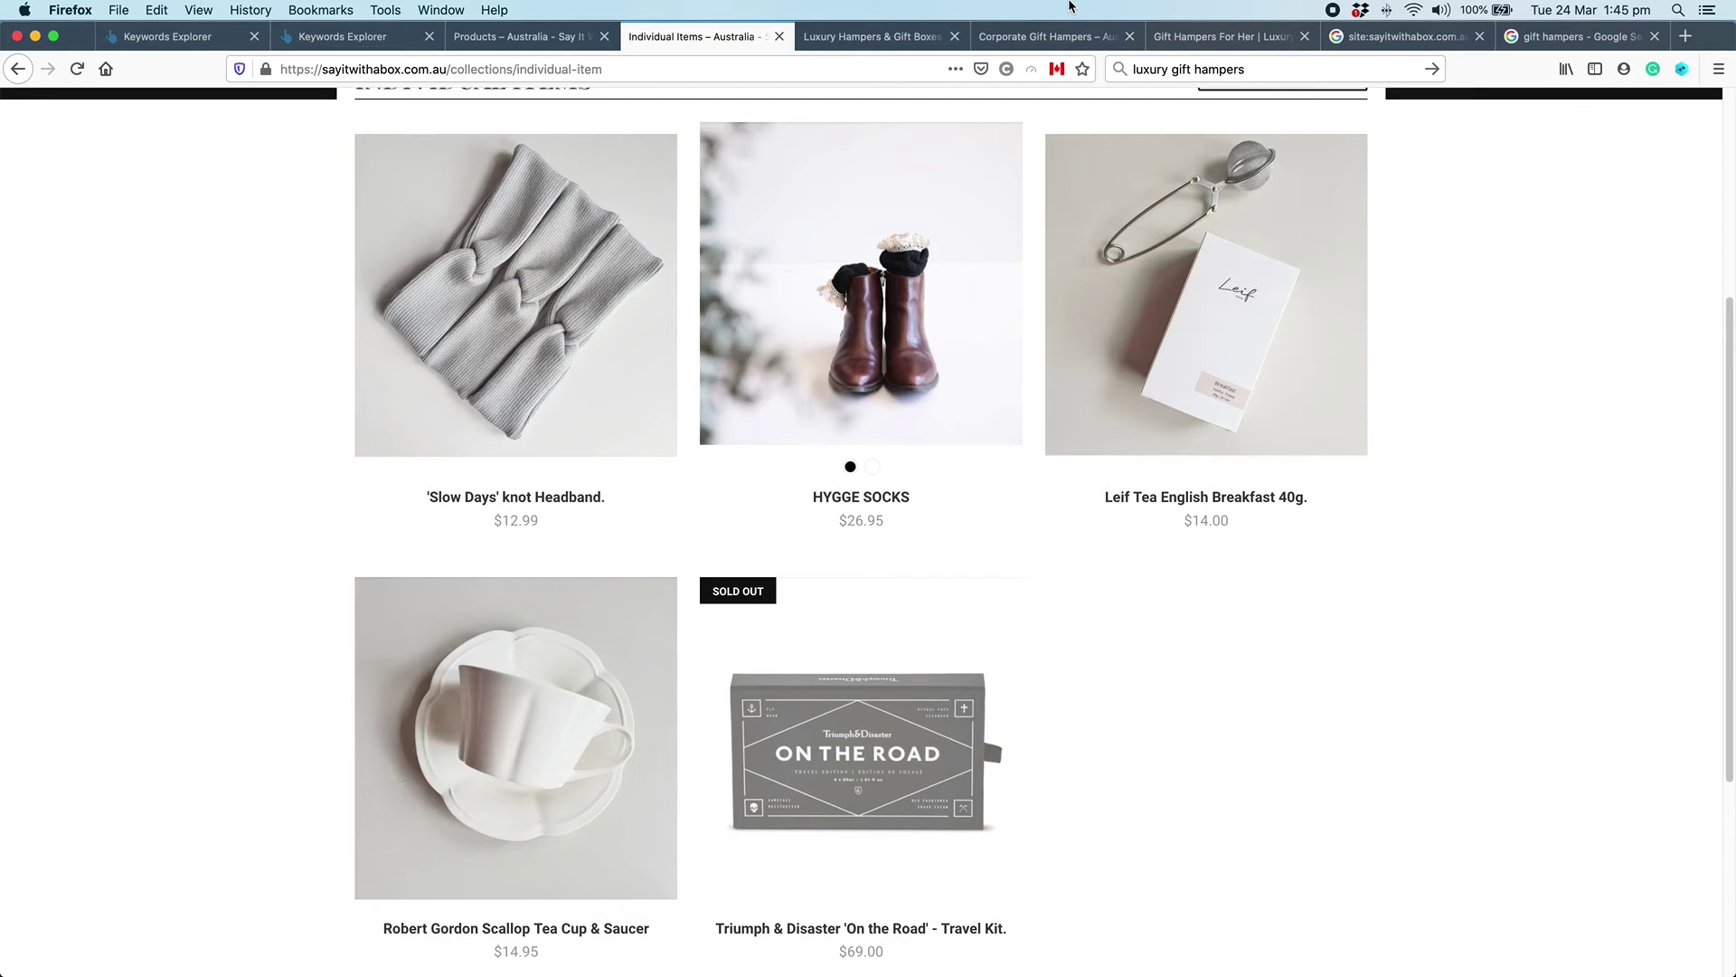
{"action": "scroll", "coordinate": [1093, 415], "scroll_direction": "up", "scroll_amount": 2}
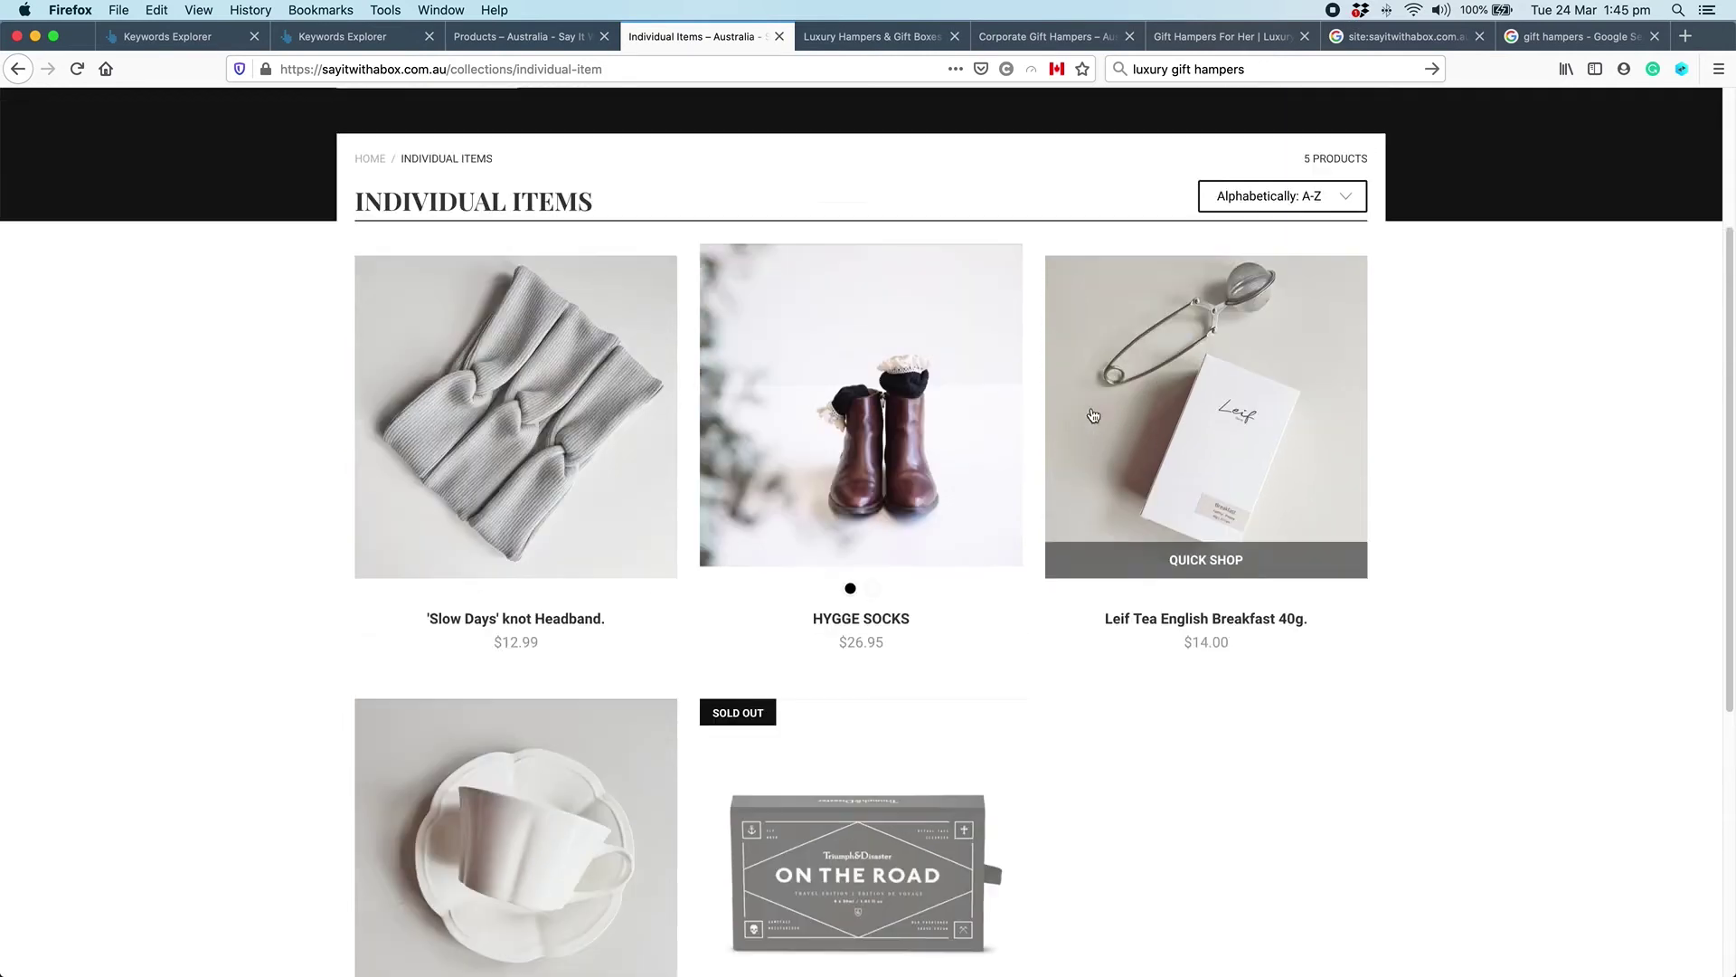
{"action": "scroll", "coordinate": [1093, 415], "scroll_direction": "up", "scroll_amount": 3}
Step: Check the shop's all-products page and switch to the Ahrefs Questions report for "gifts for her"
{"action": "left_click", "coordinate": [437, 43]}
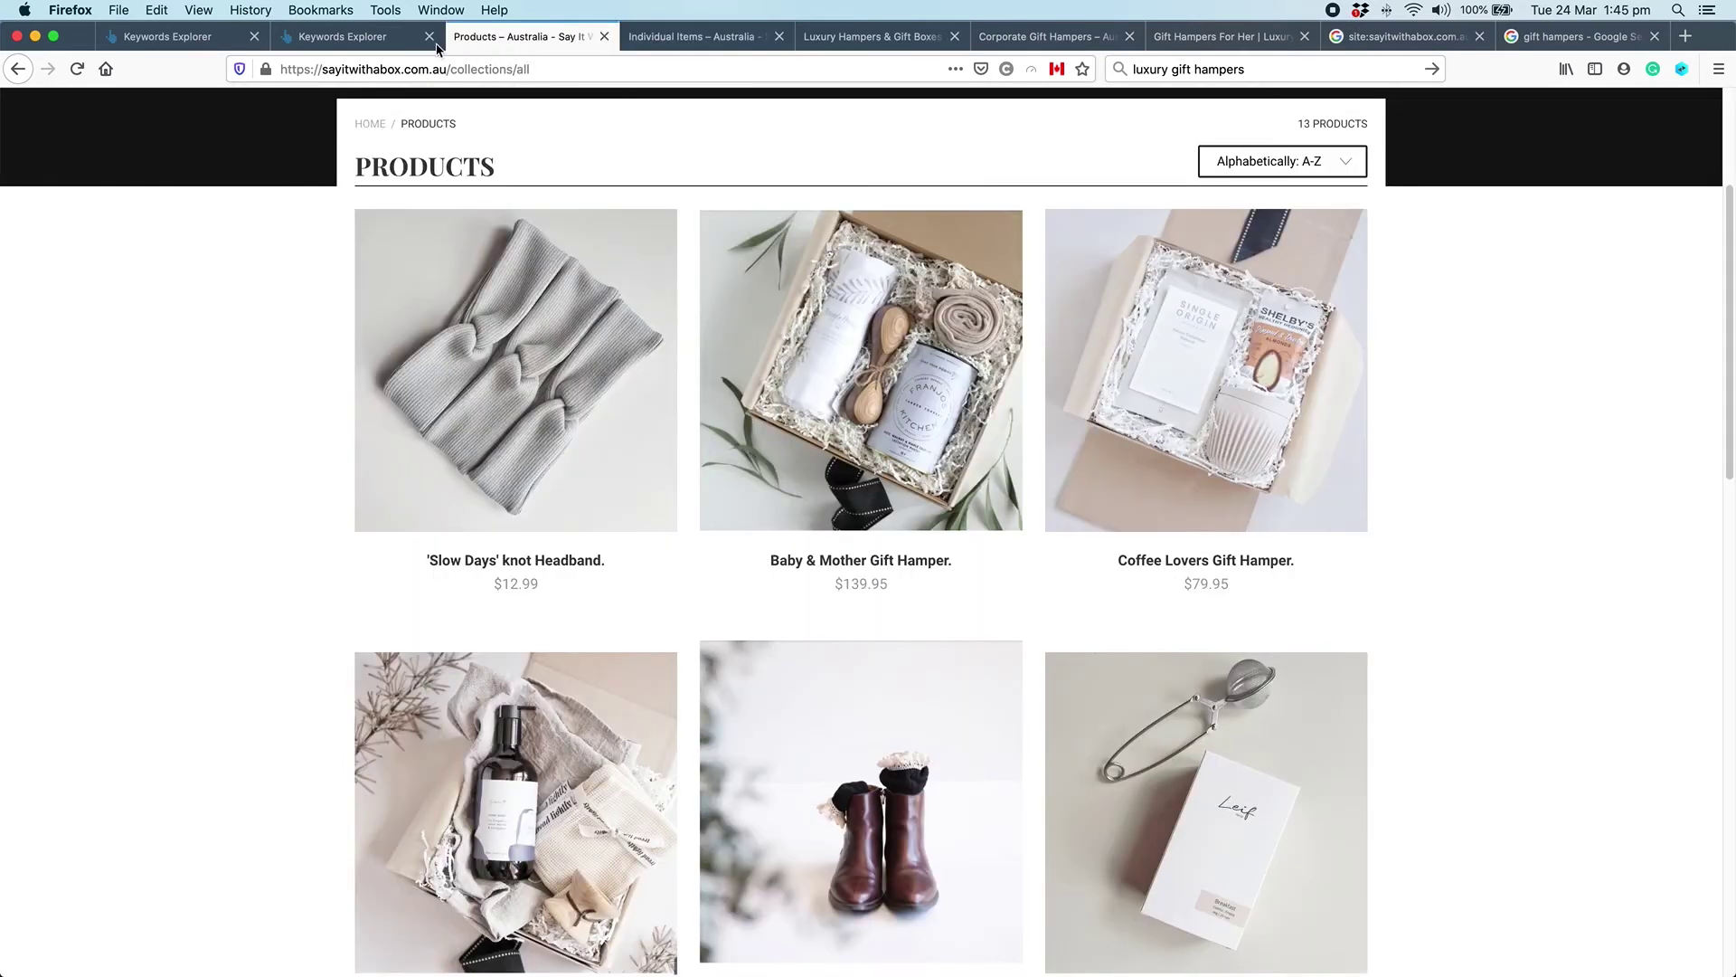
{"action": "left_click", "coordinate": [436, 45]}
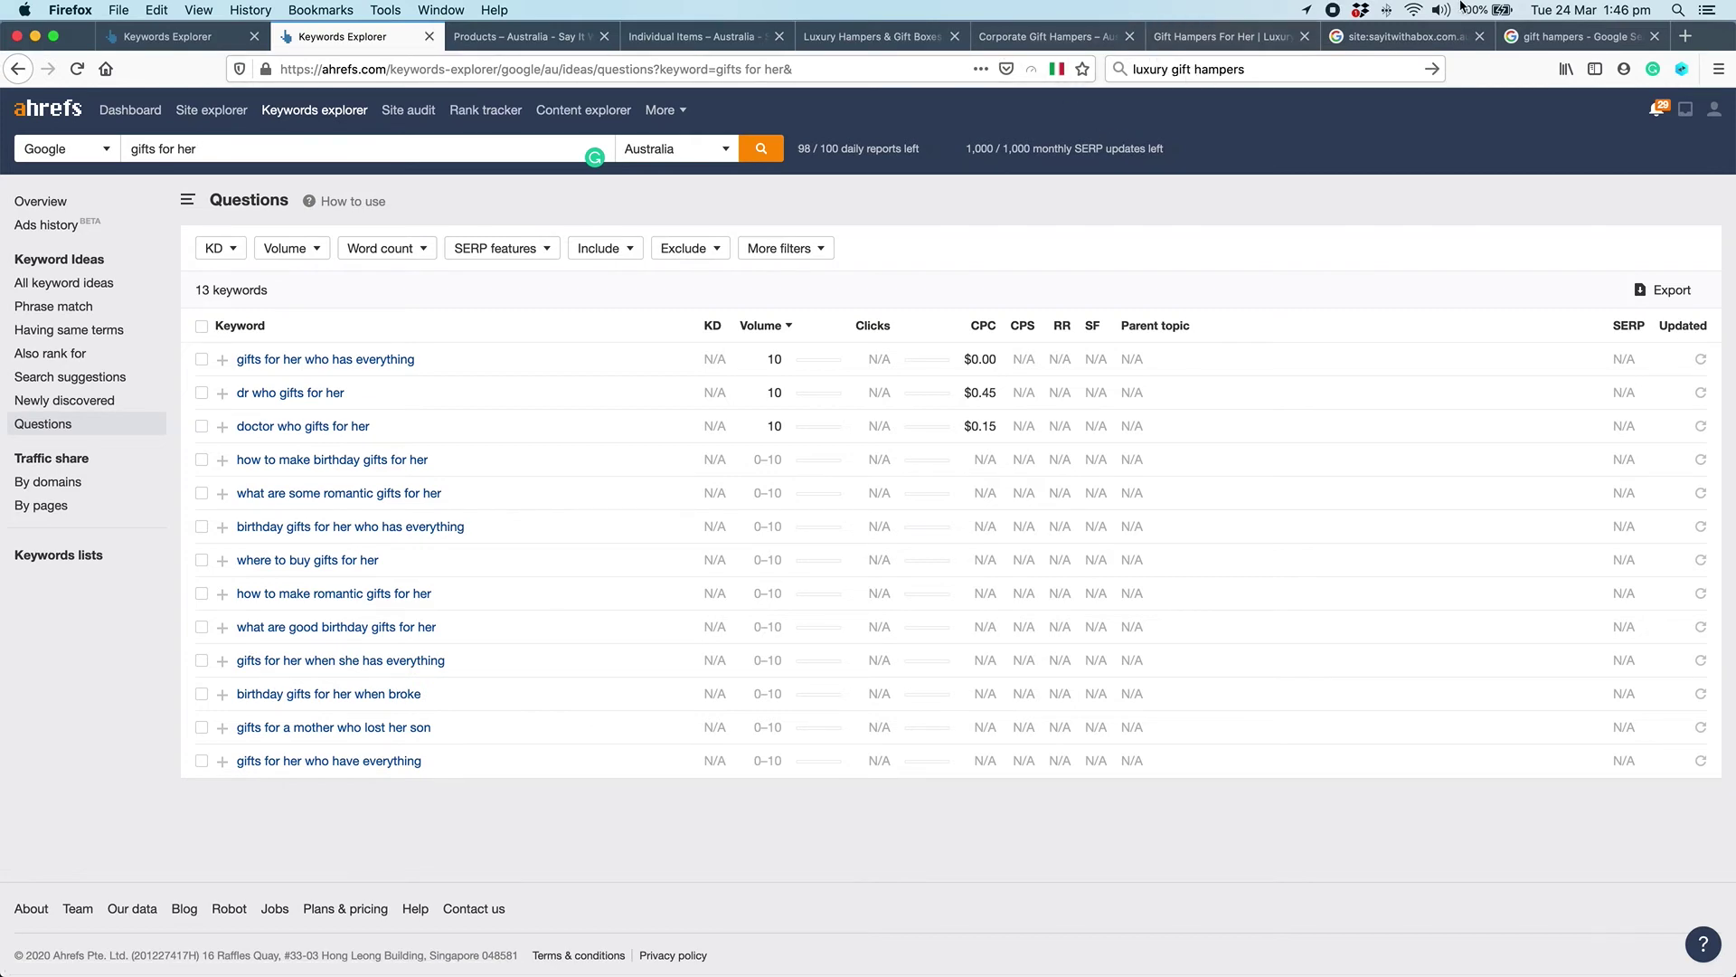
Step: Switch to the Google results, search for "luxury gift hampers" and review the listings down to the related searches
{"action": "left_click", "coordinate": [1553, 44]}
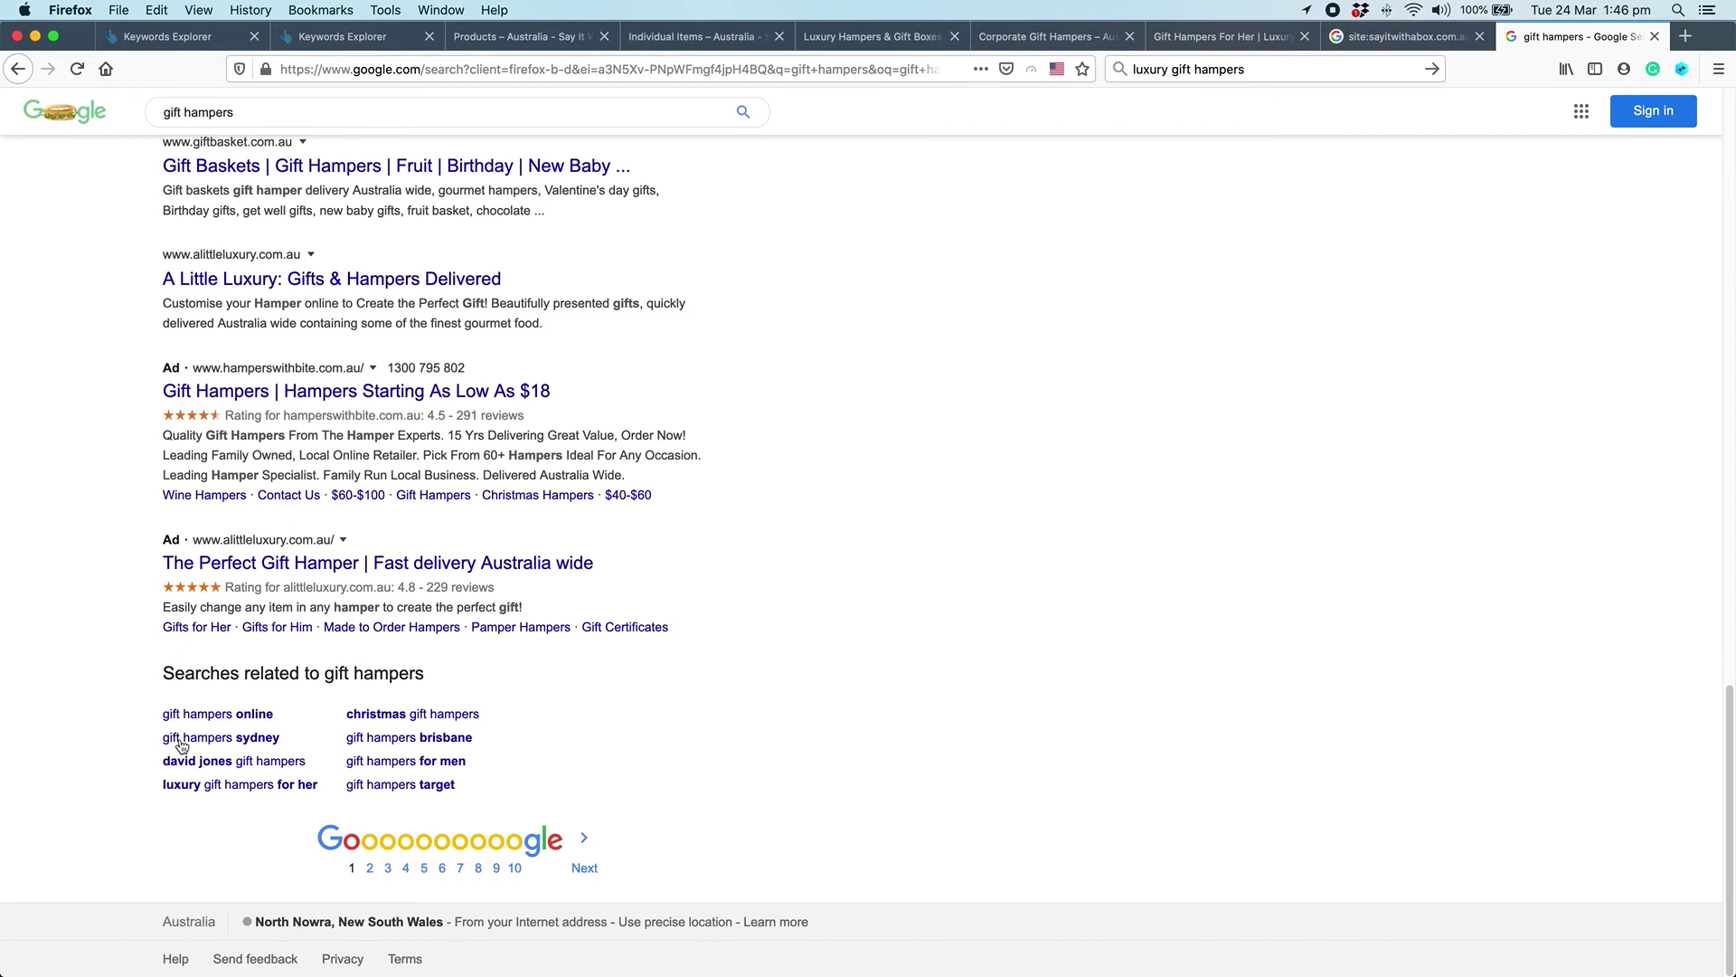
{"action": "scroll", "coordinate": [443, 407], "scroll_direction": "up", "scroll_amount": 5}
{"action": "scroll", "coordinate": [425, 314], "scroll_direction": "up", "scroll_amount": 10}
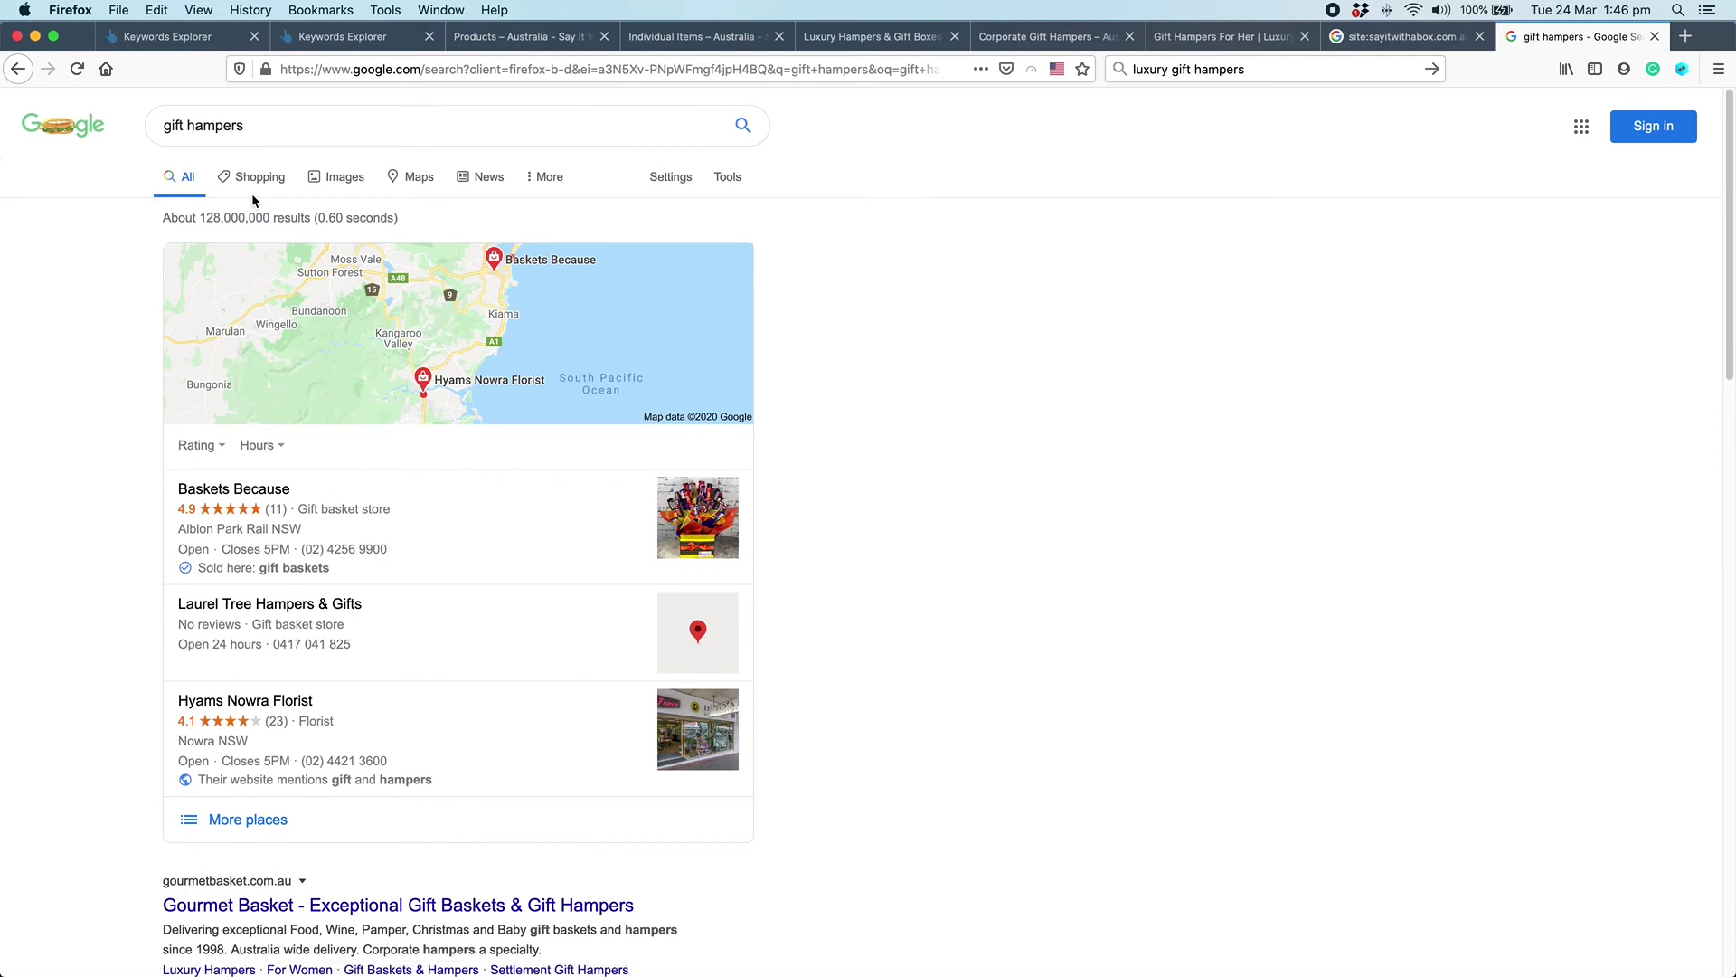
{"action": "left_click_drag", "start_coordinate": [274, 139], "coordinate": [102, 119]}
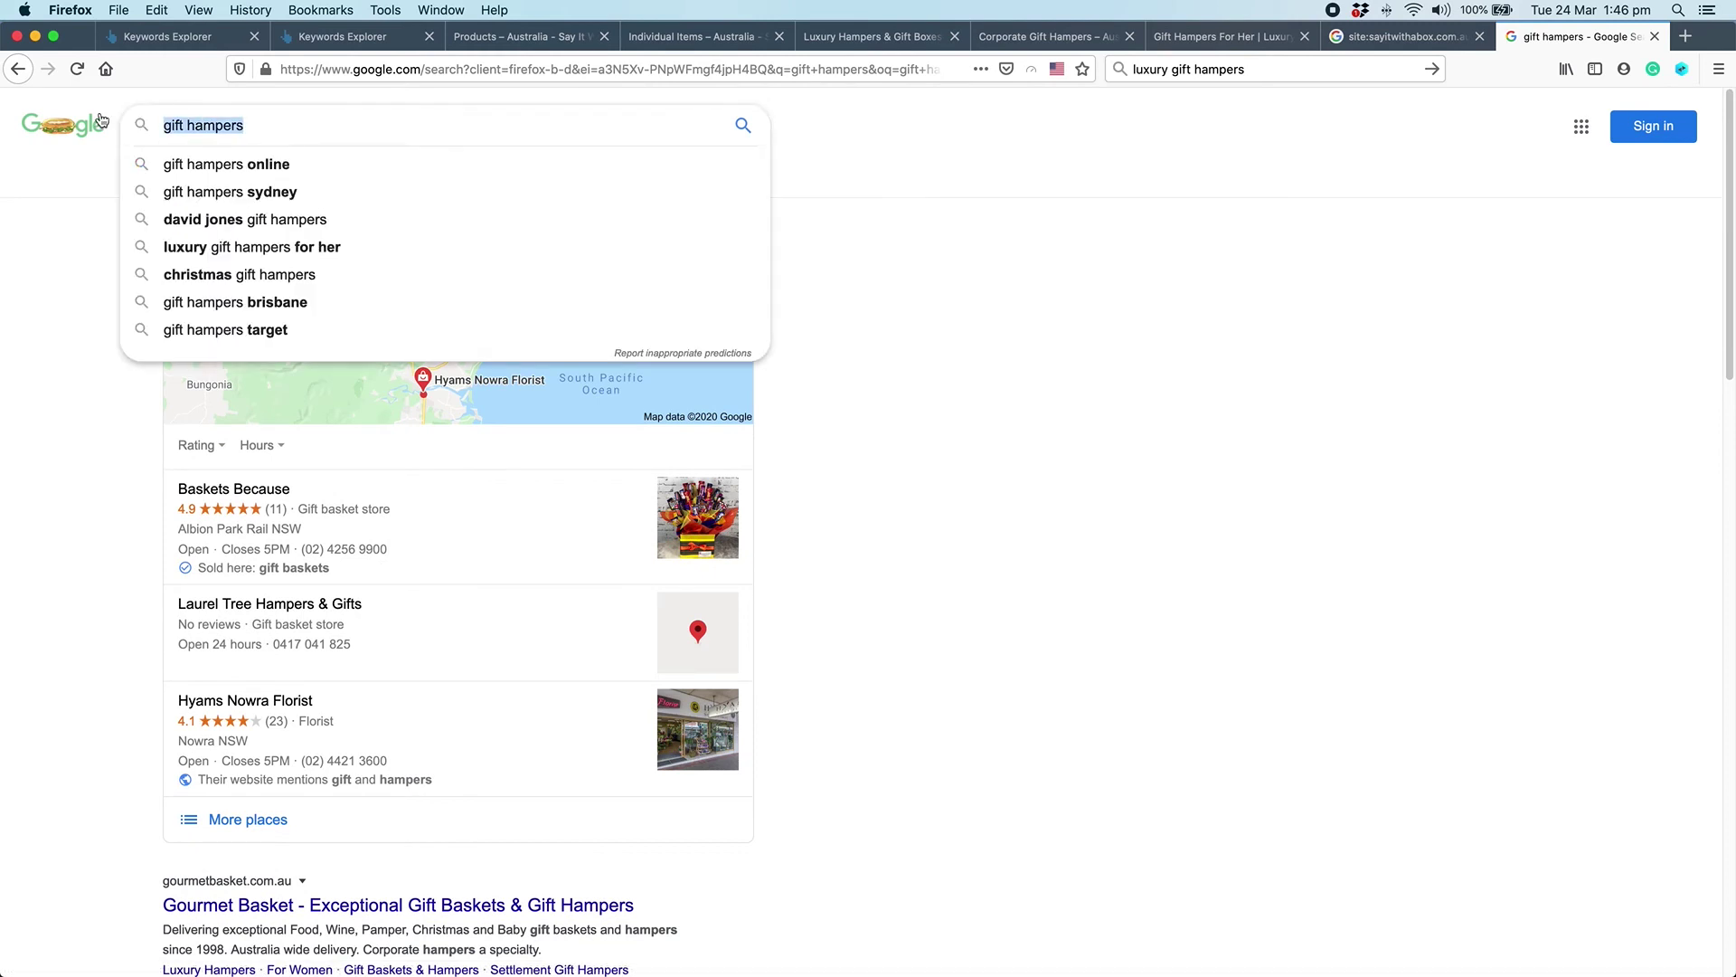
{"action": "type", "text": "luxury g"}
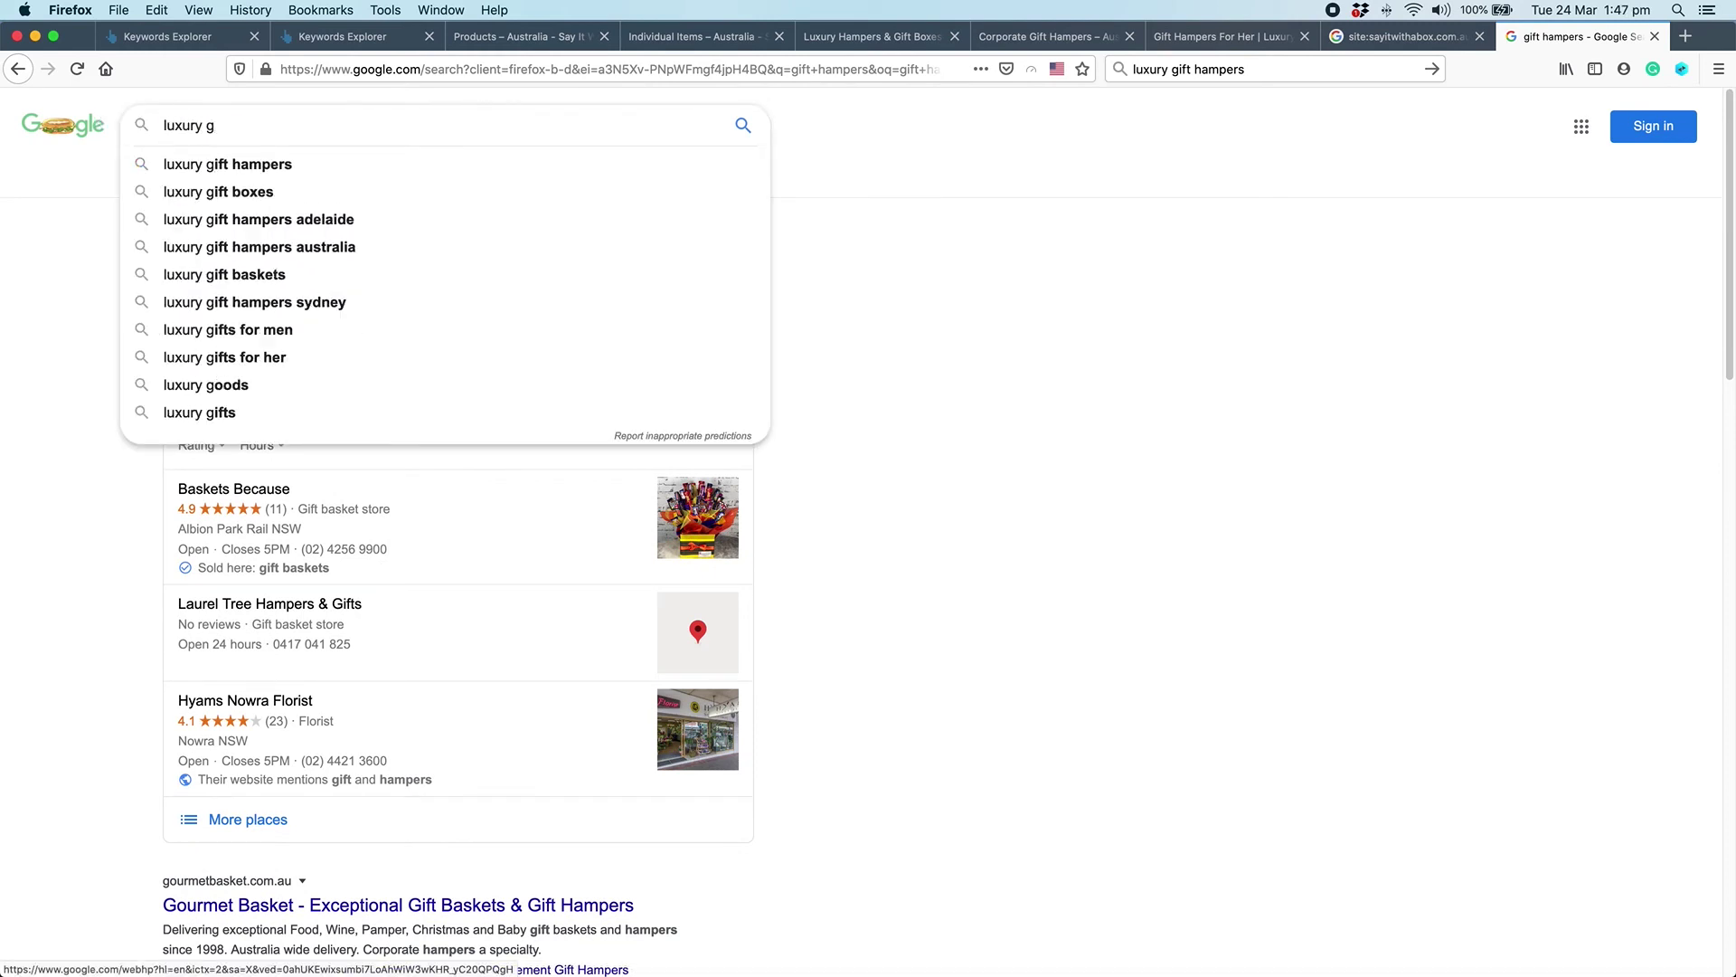
{"action": "type", "text": "ift hampe"}
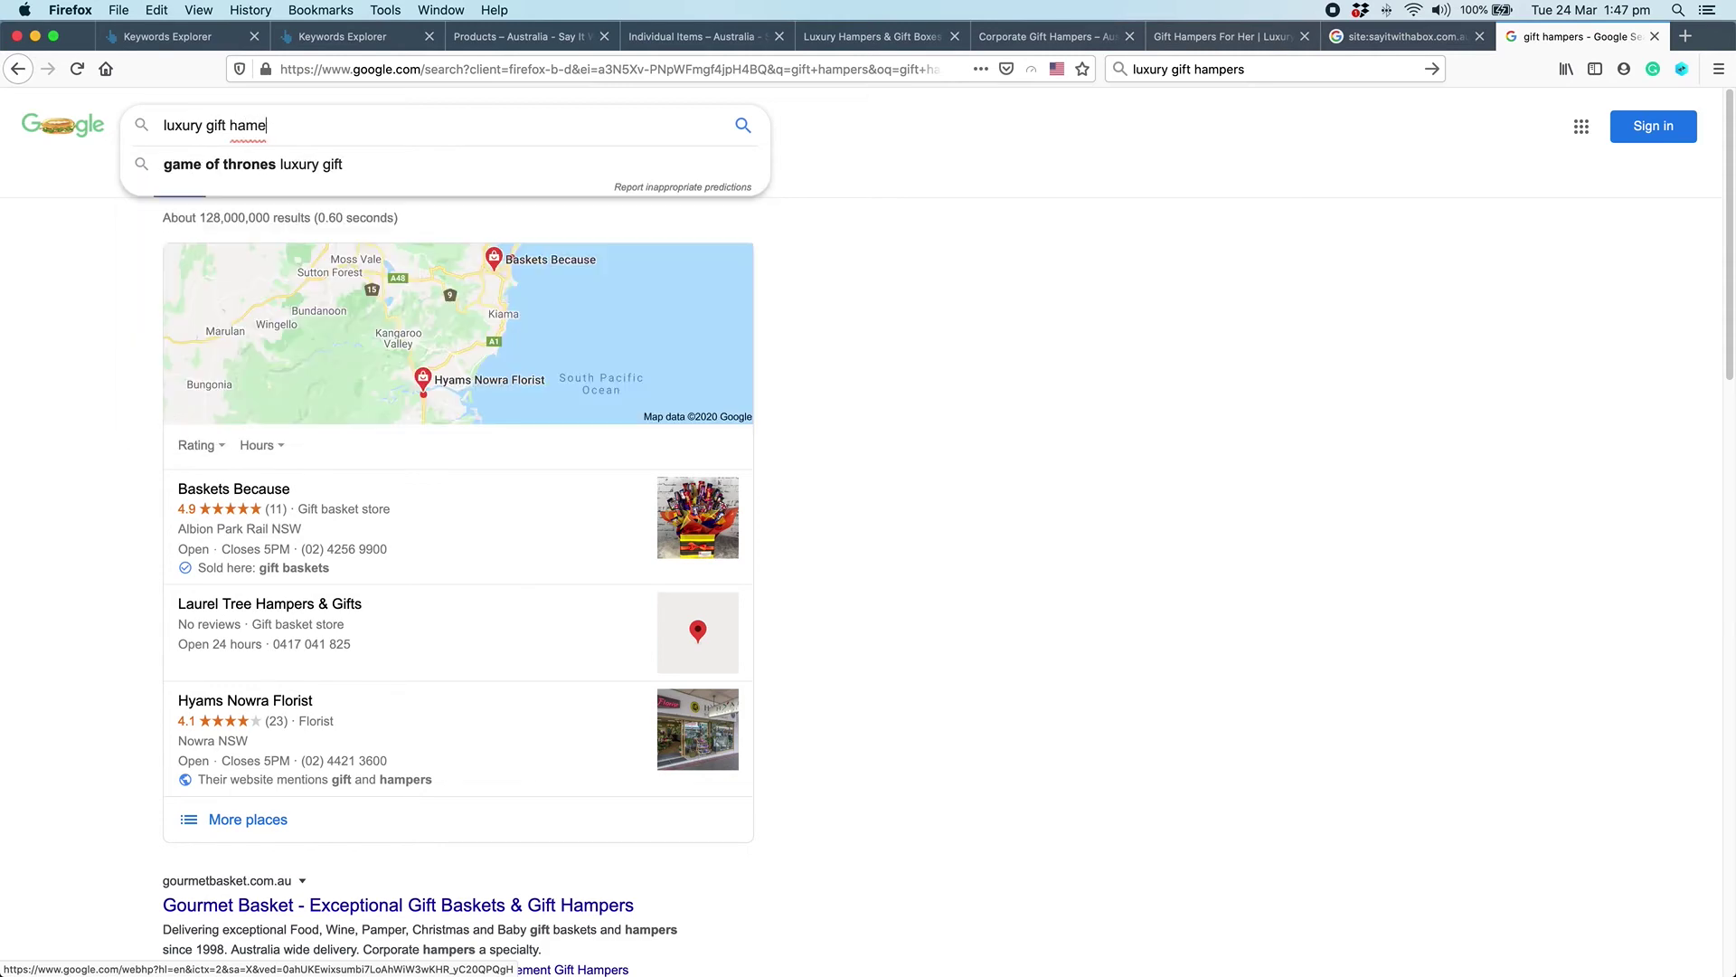
{"action": "type", "text": "rs"}
{"action": "key", "text": "Return"}
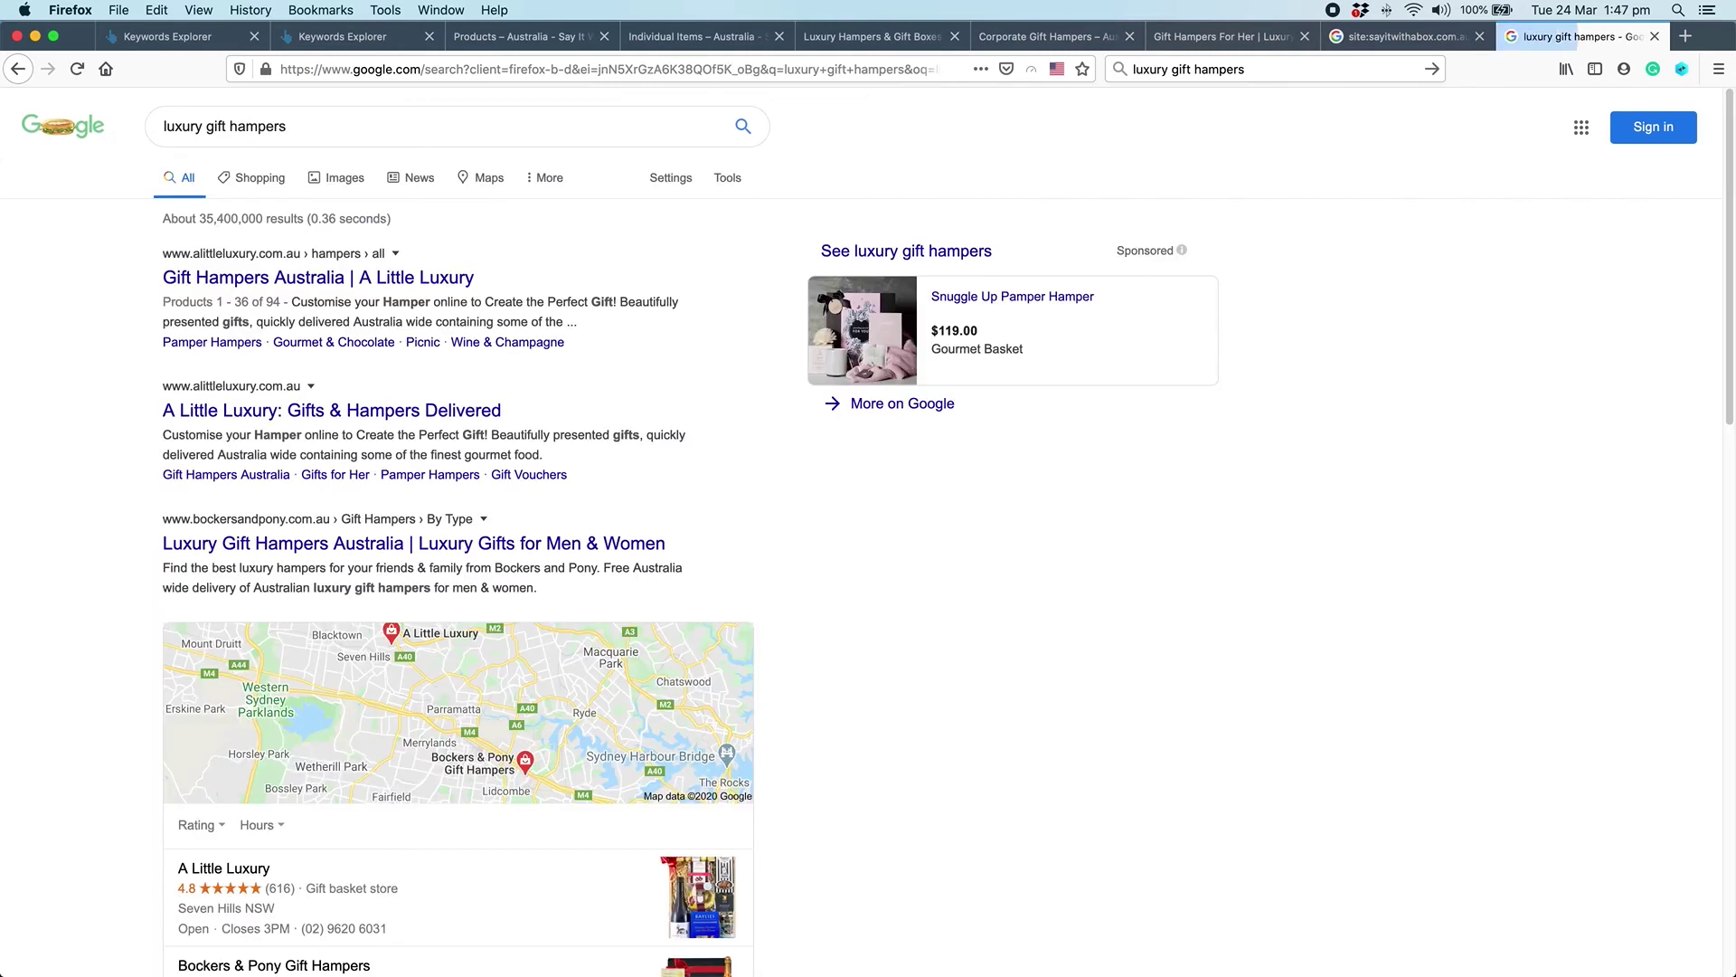
{"action": "scroll", "coordinate": [626, 425], "scroll_direction": "down", "scroll_amount": 10}
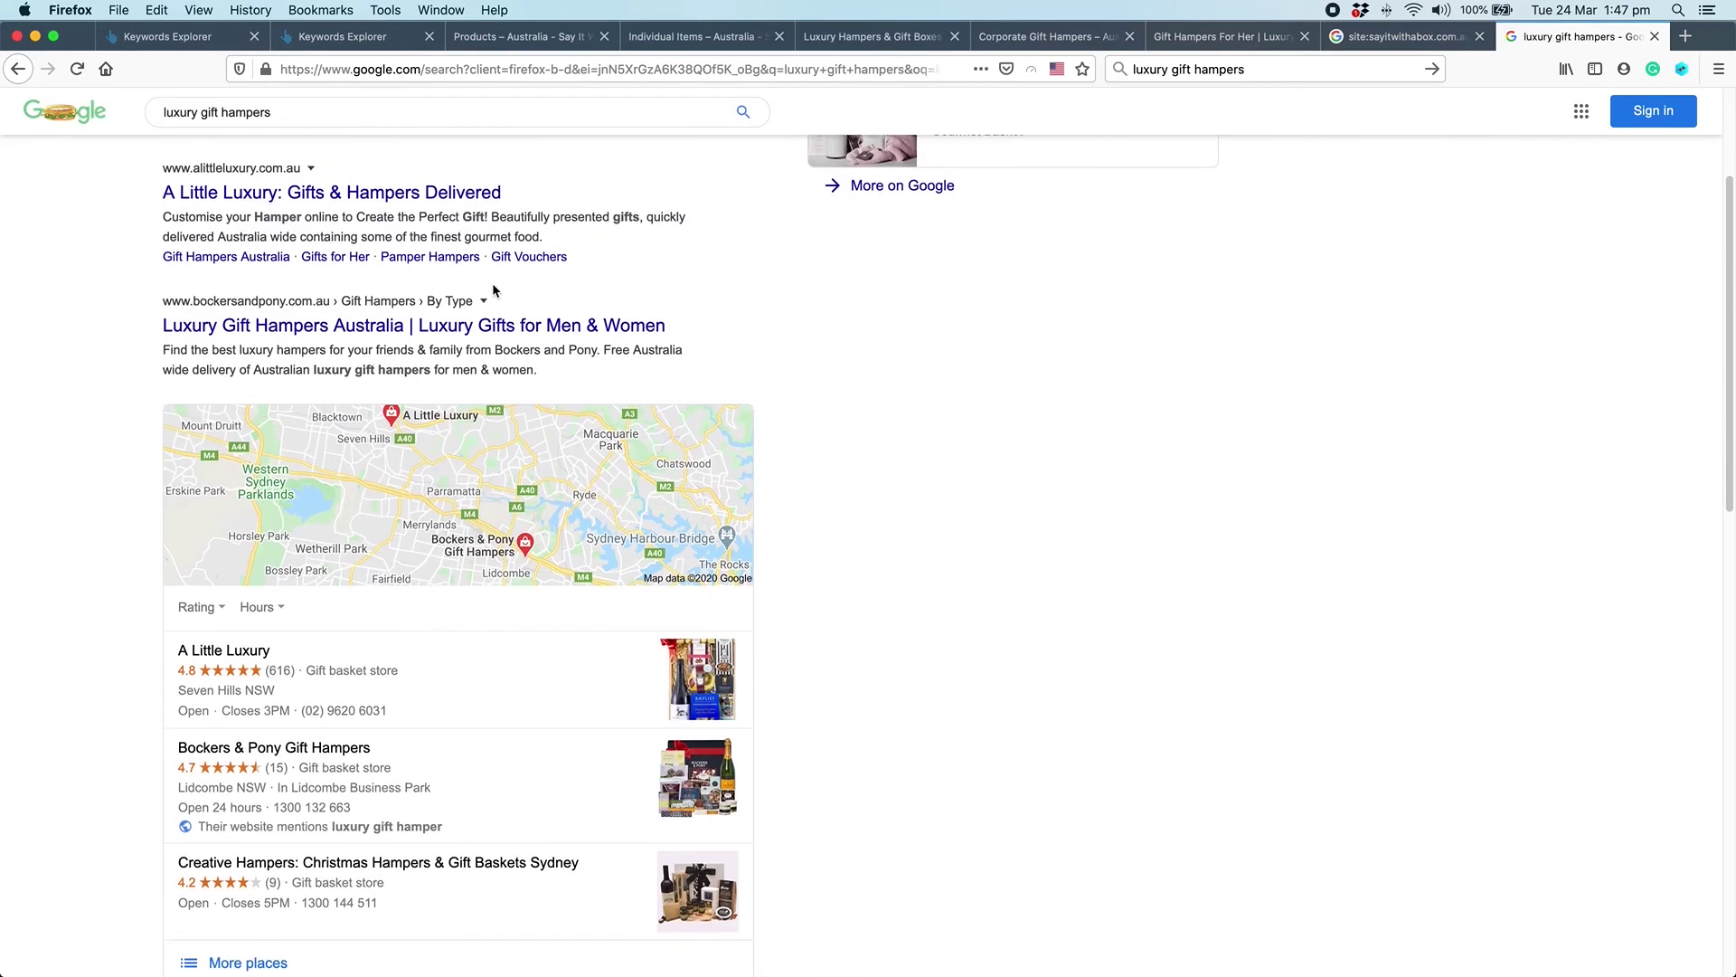
{"action": "scroll", "coordinate": [627, 425], "scroll_direction": "down", "scroll_amount": 5}
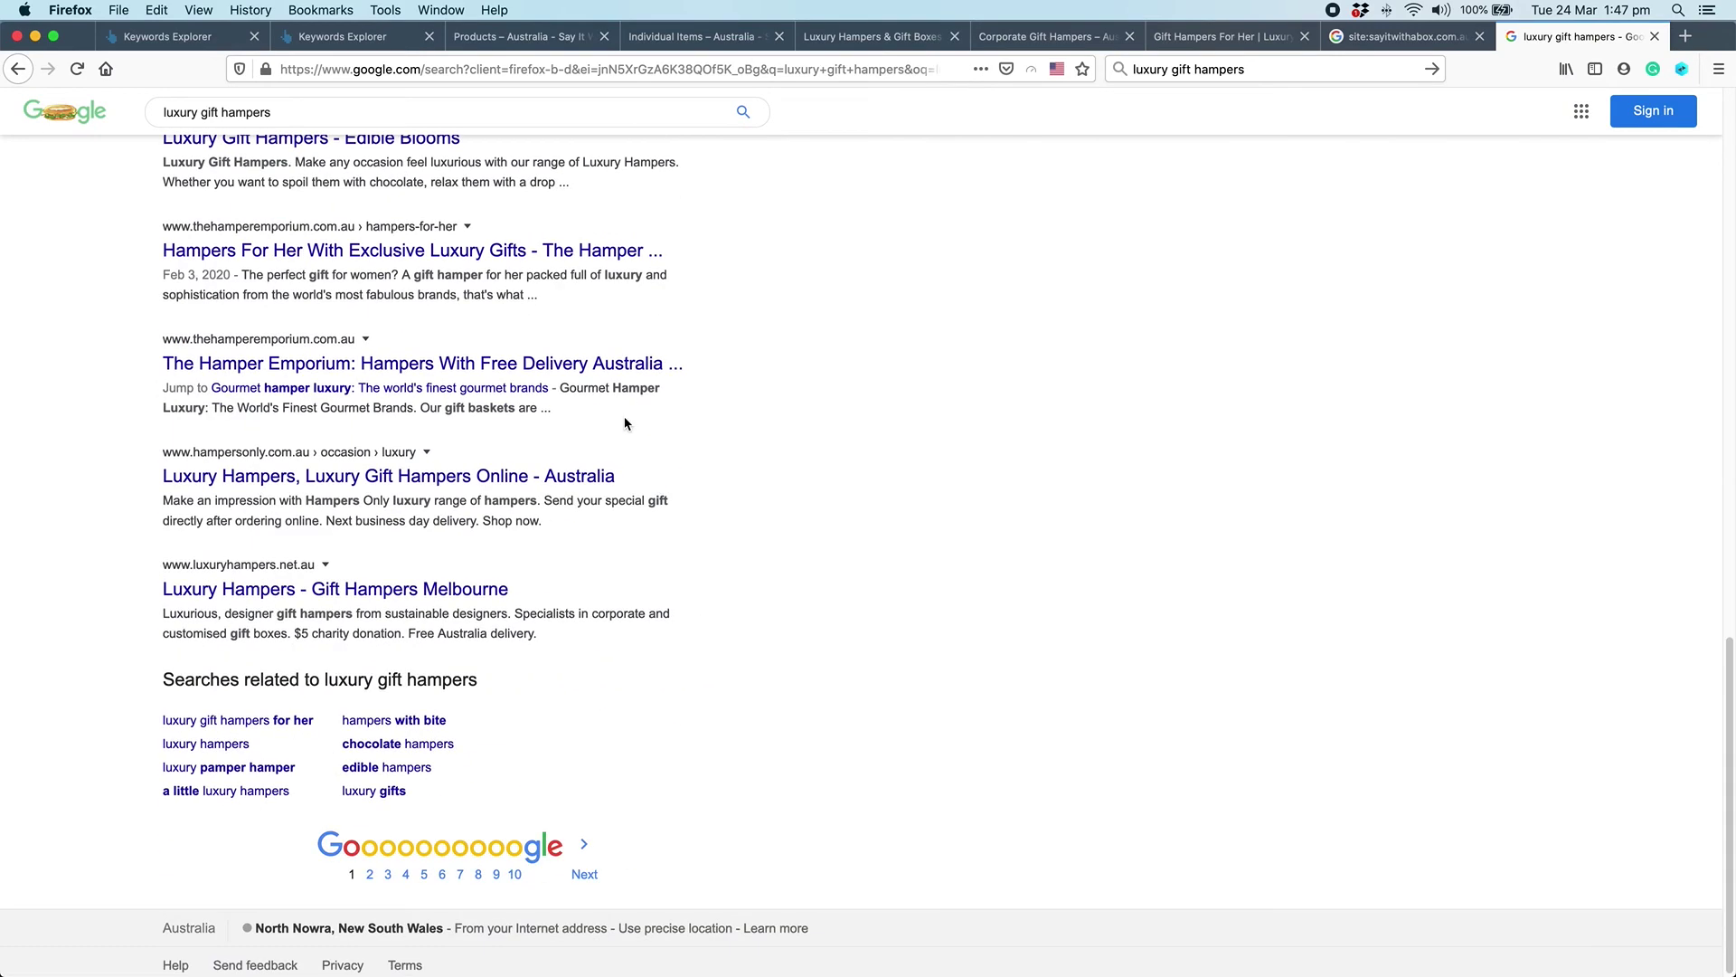
Step: Search Google for the suggested query "where to buy gift hampers"
{"action": "scroll", "coordinate": [814, 379], "scroll_direction": "up", "scroll_amount": 2}
{"action": "left_click_drag", "start_coordinate": [201, 115], "coordinate": [157, 111]}
{"action": "type", "text": "where"}
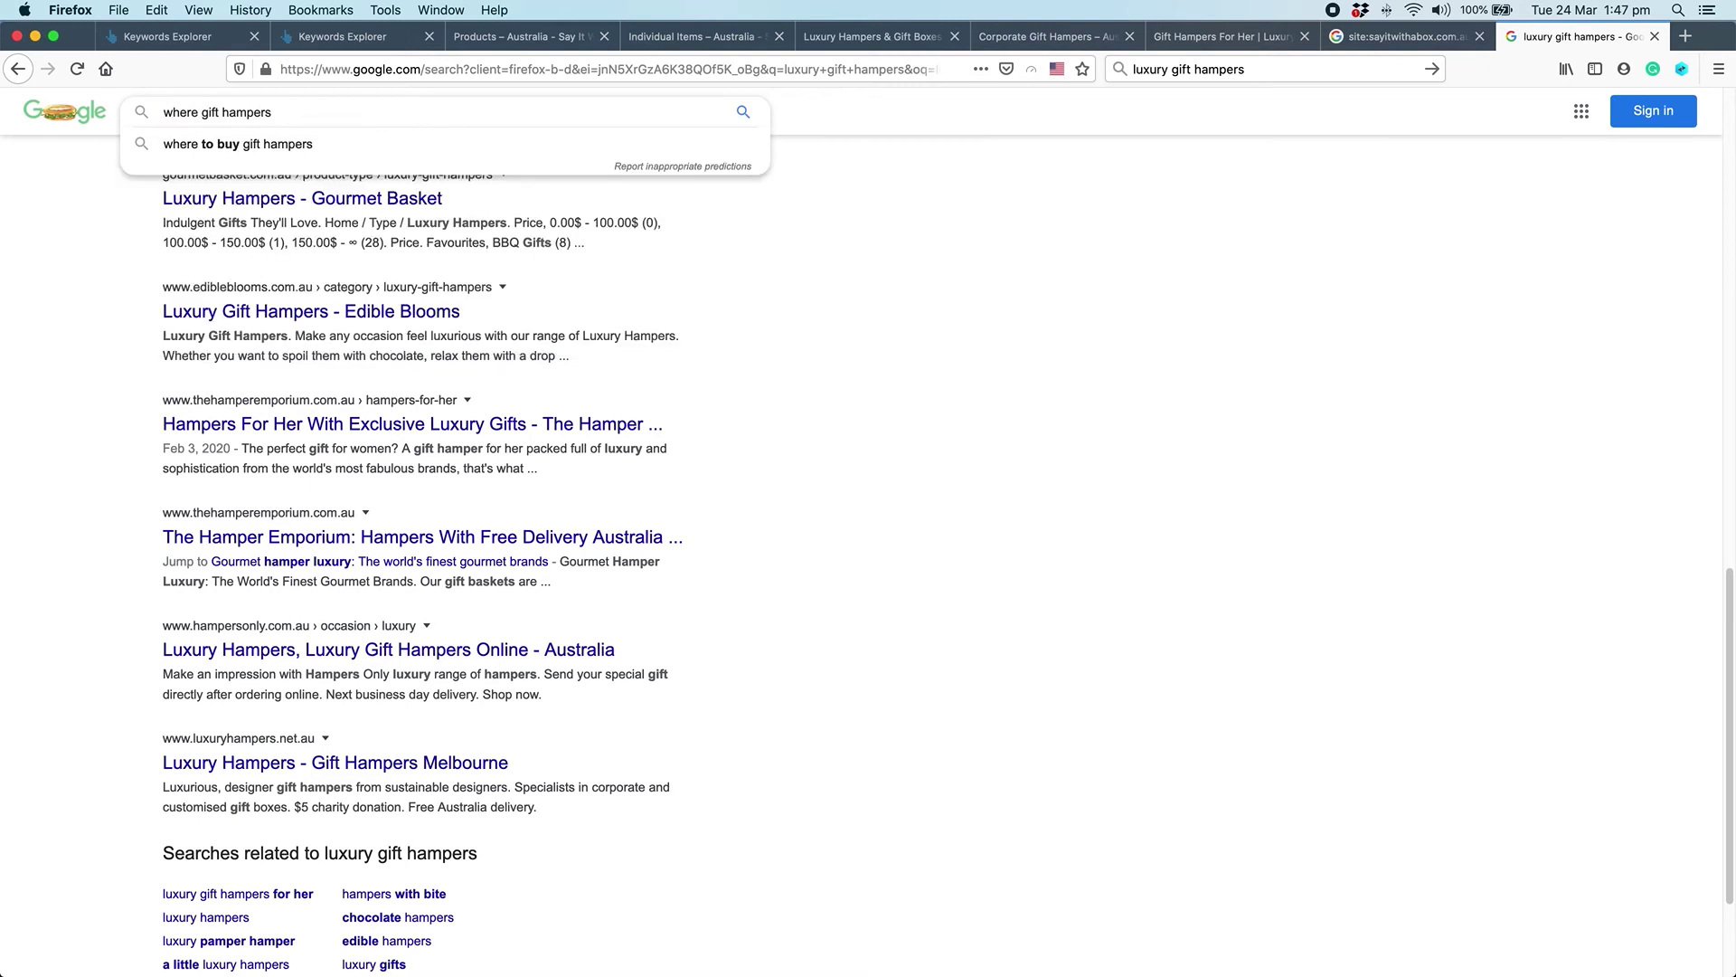
{"action": "key", "text": "Down"}
{"action": "key", "text": "Return"}
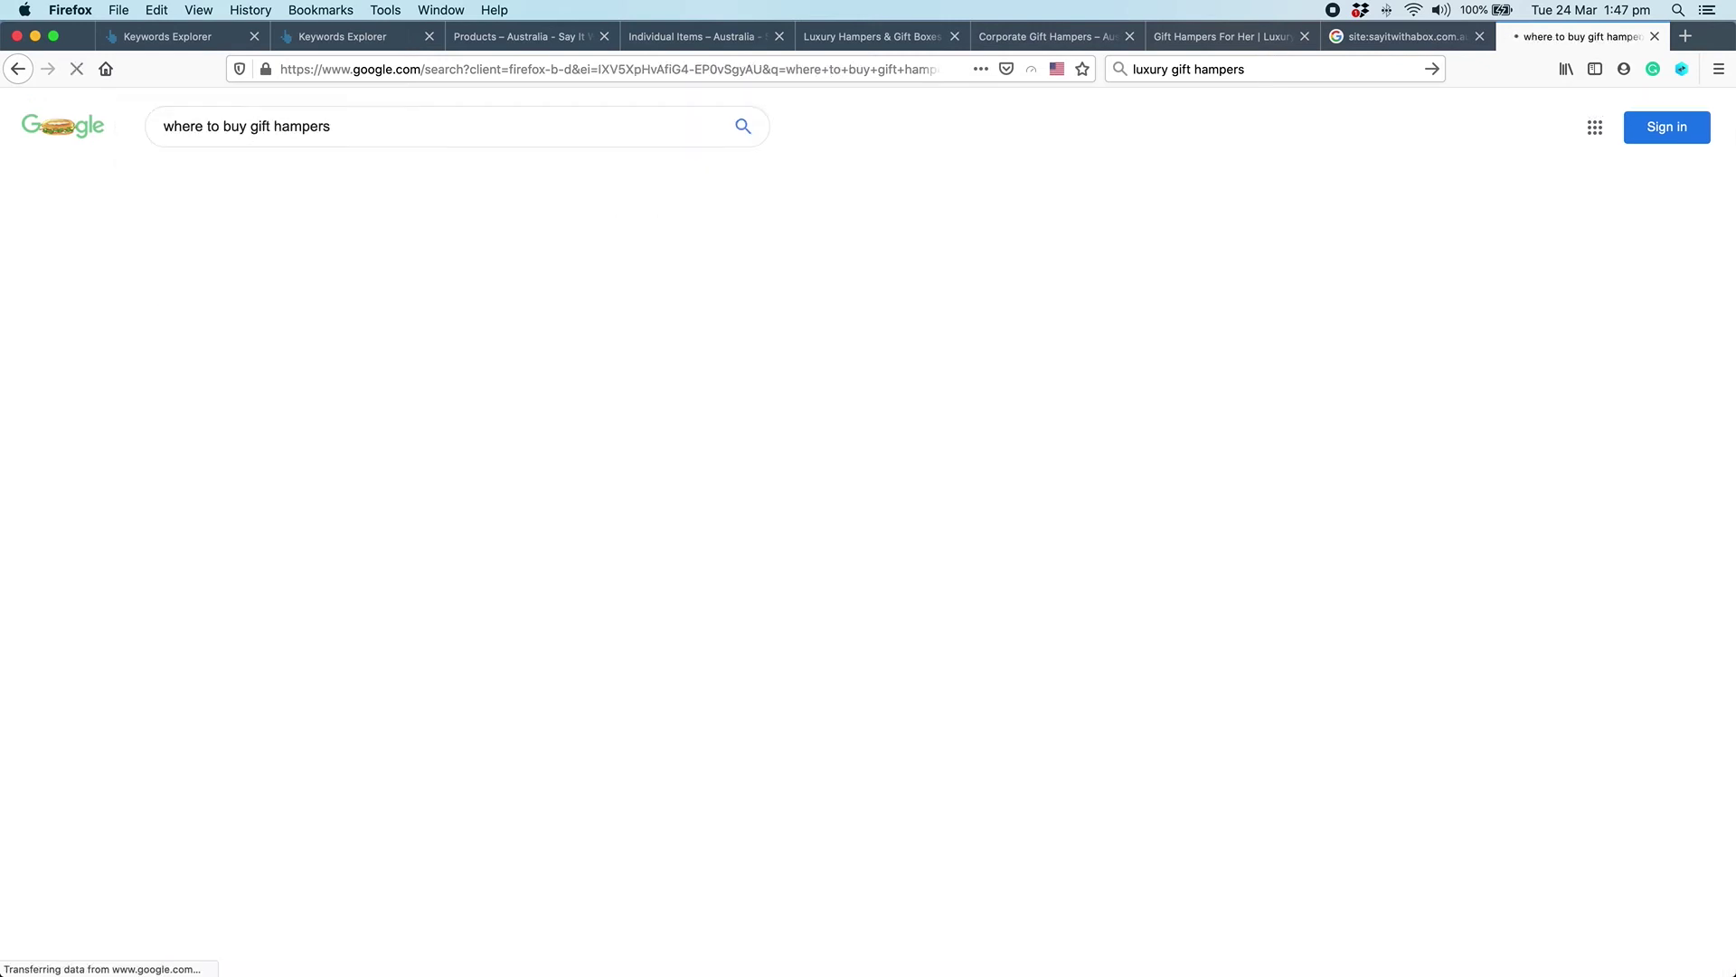
Step: Find the "People also ask" section in the results and highlight its heading
{"action": "scroll", "coordinate": [654, 328], "scroll_direction": "down", "scroll_amount": 4}
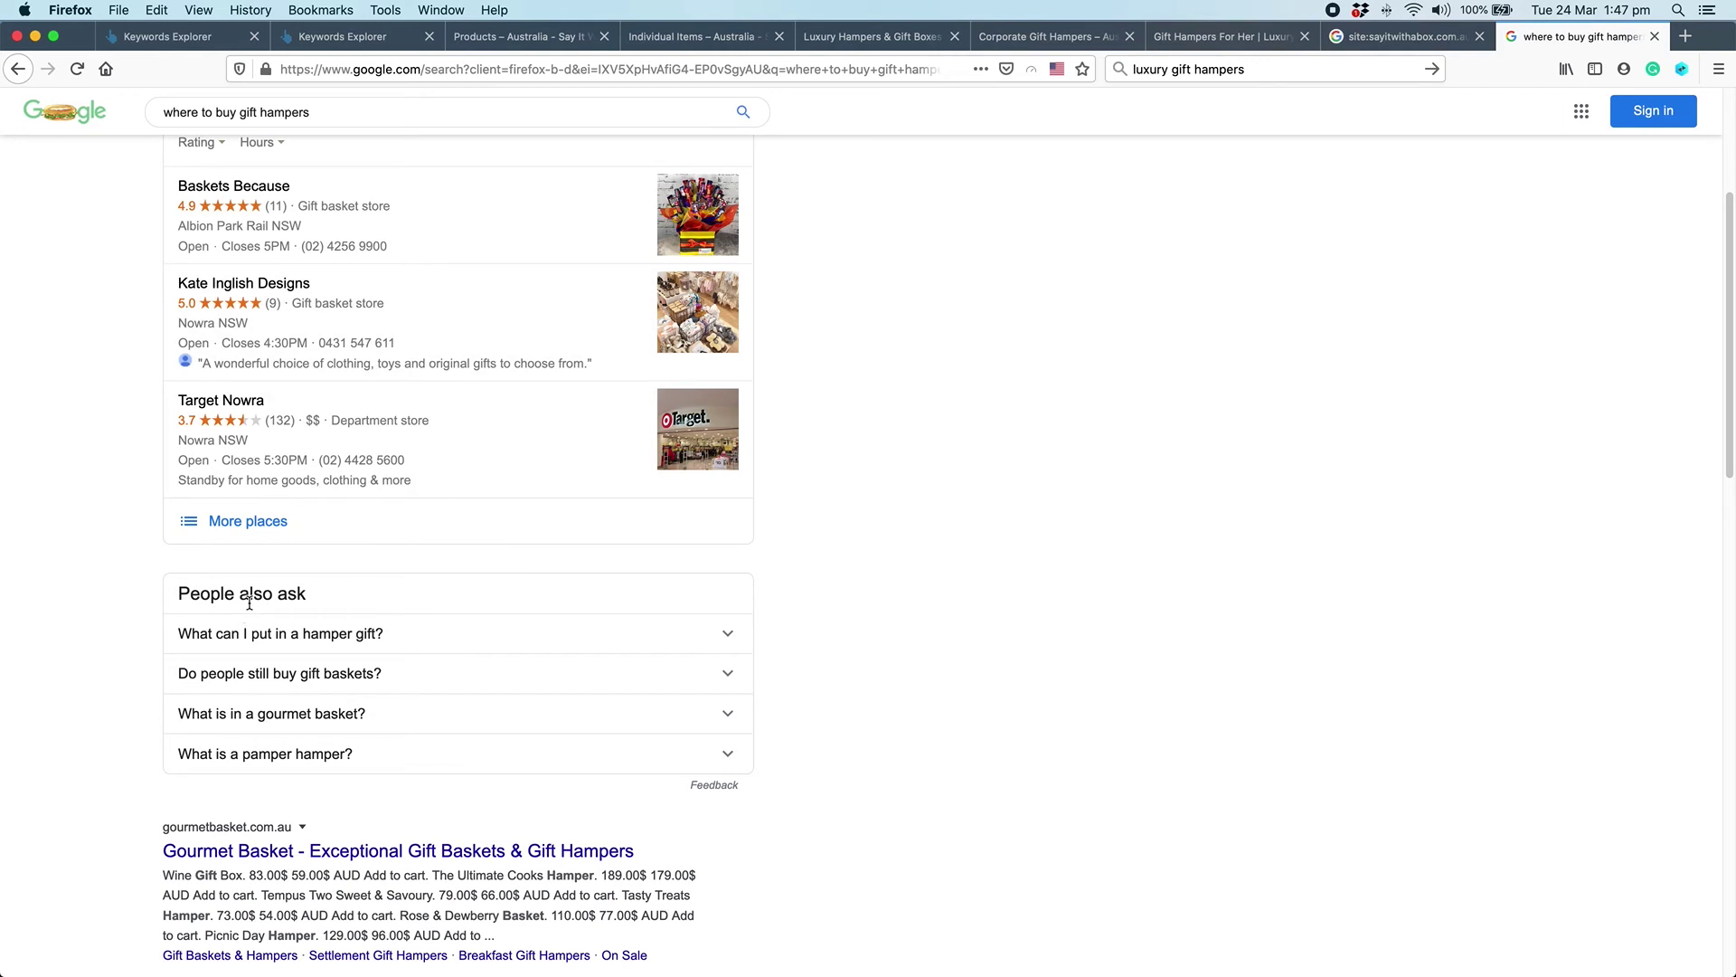
{"action": "left_click_drag", "start_coordinate": [178, 590], "coordinate": [342, 600]}
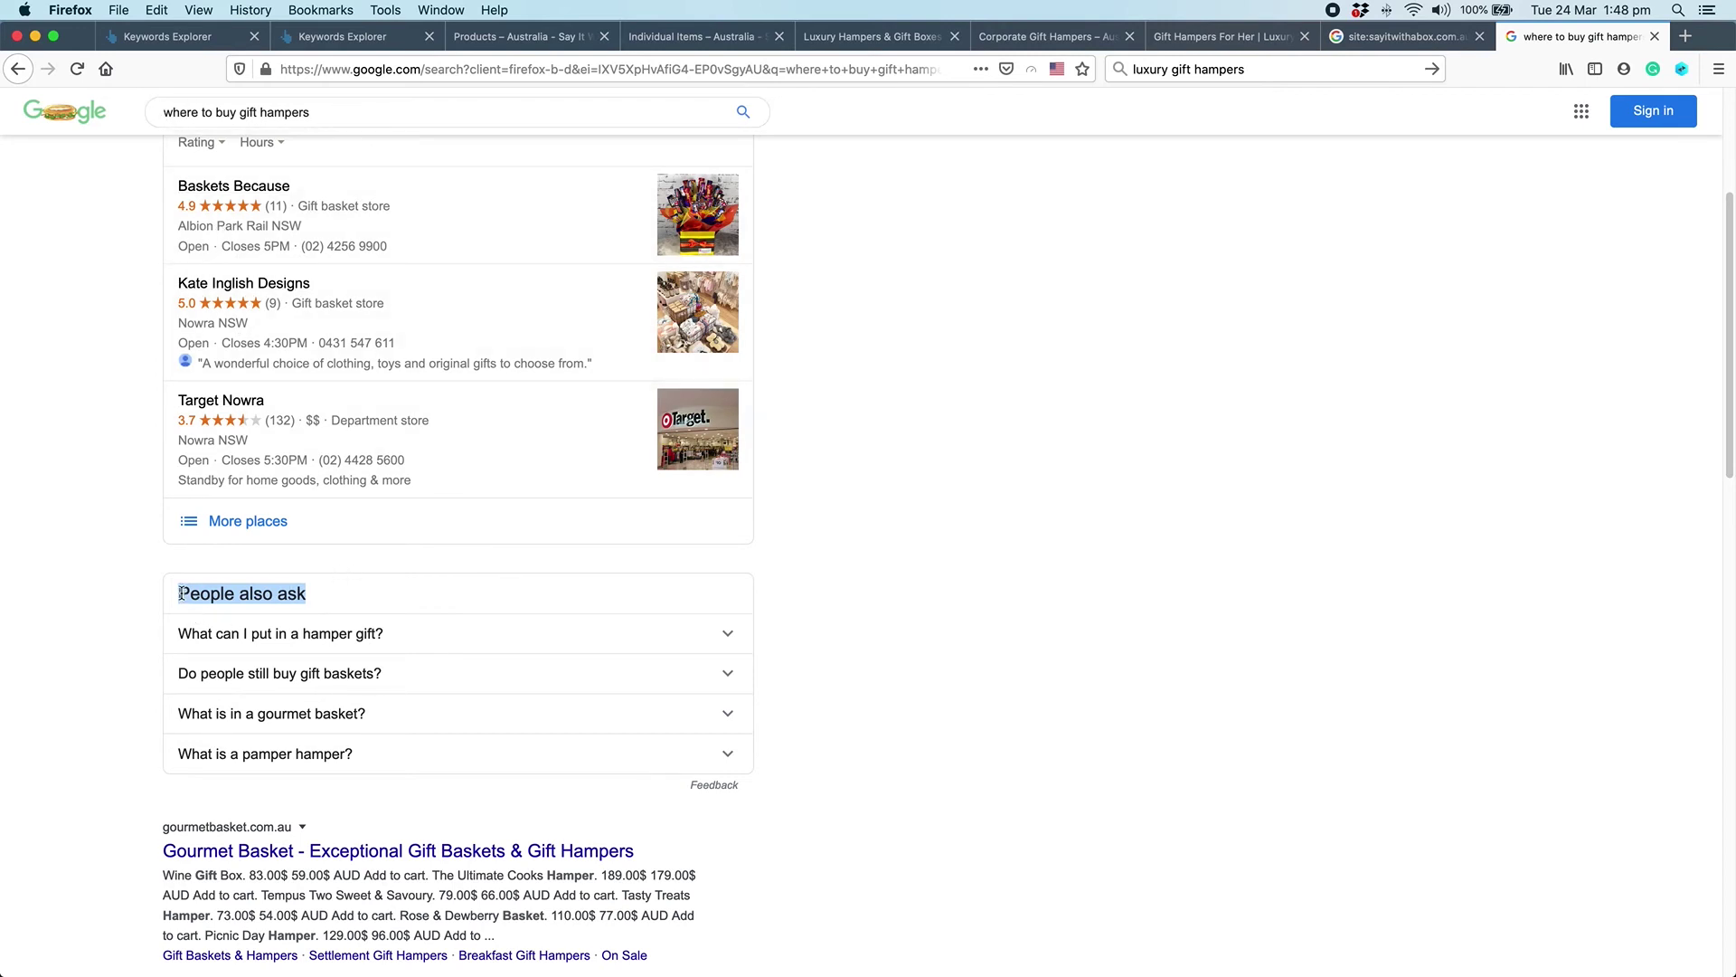
{"action": "left_click_drag", "start_coordinate": [181, 592], "coordinate": [294, 597]}
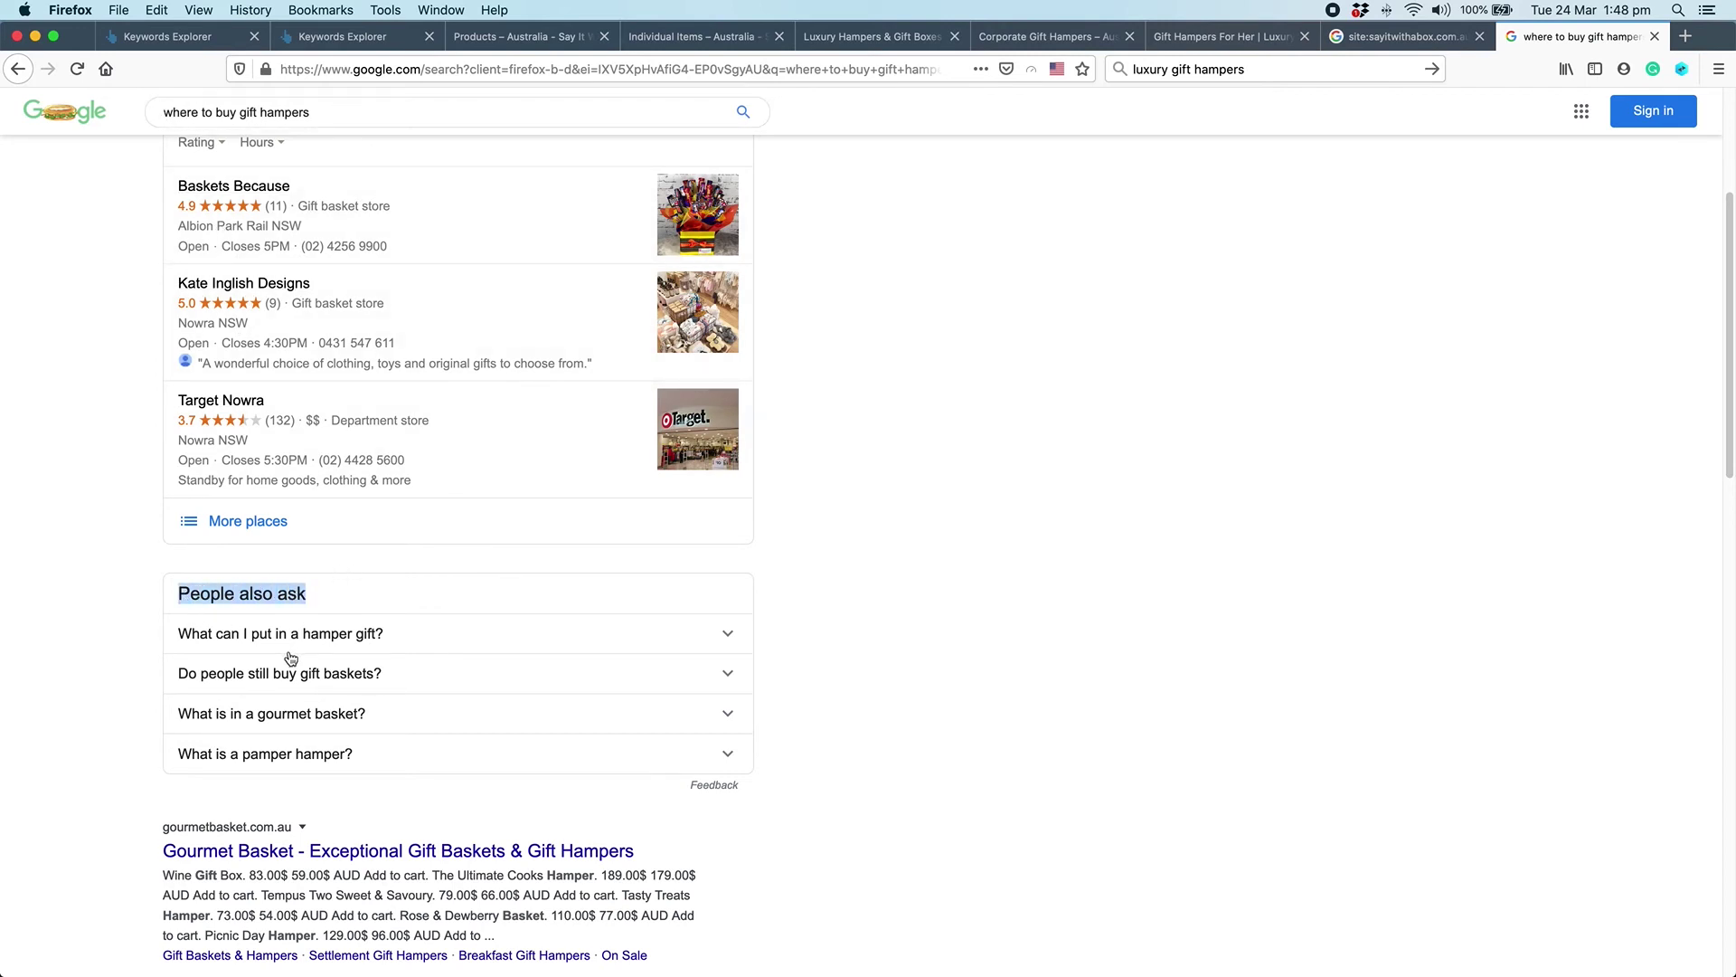